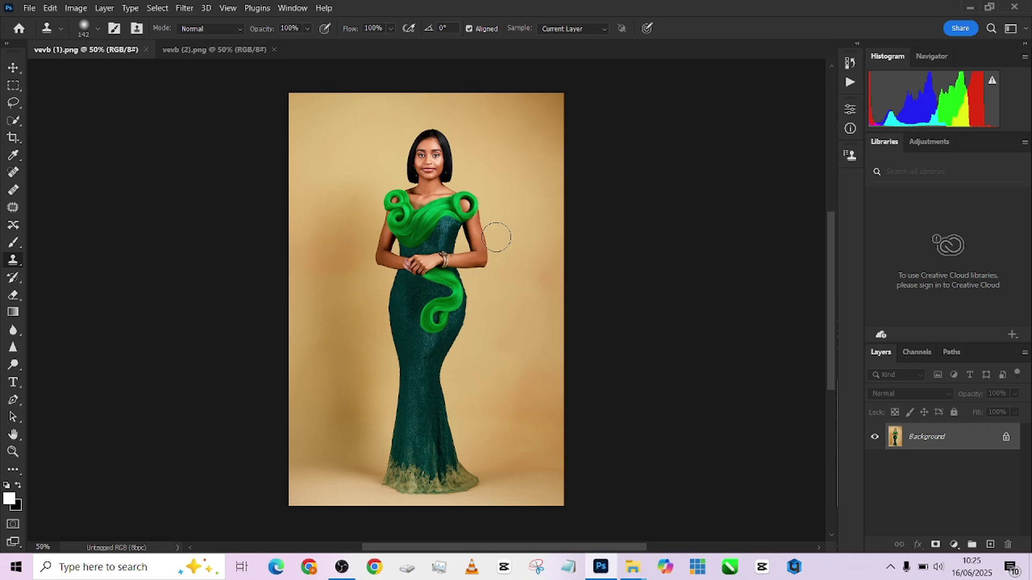
# Step: Compare the painted backdrop with the woman's photo, ending on the photo
pyautogui.click(209, 49)
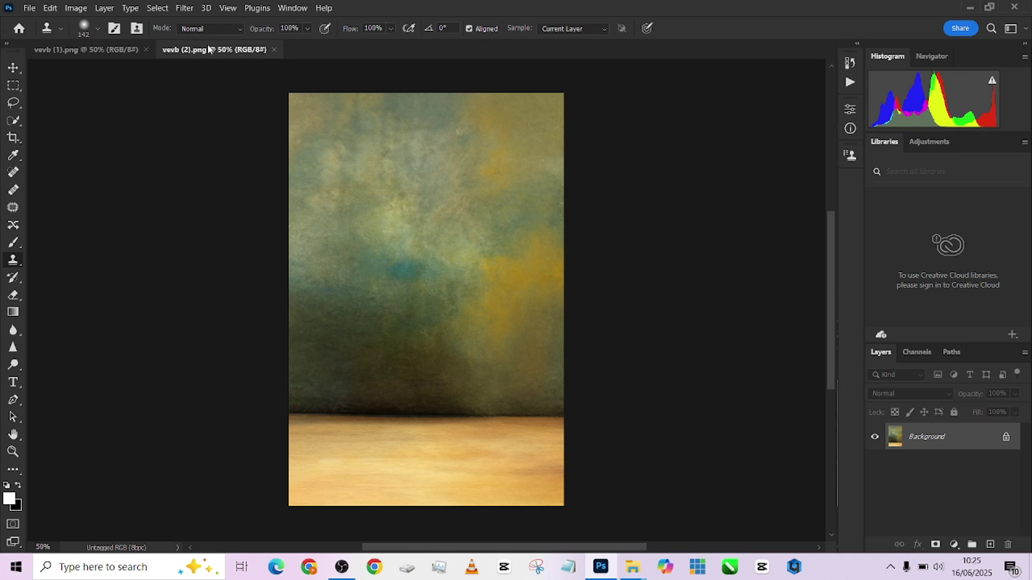
pyautogui.click(119, 49)
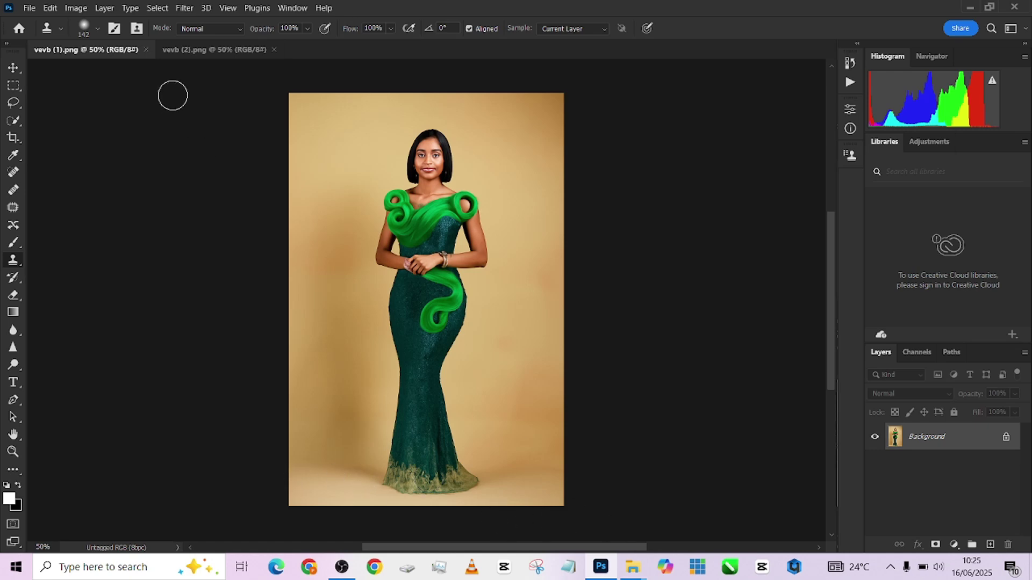
pyautogui.click(207, 49)
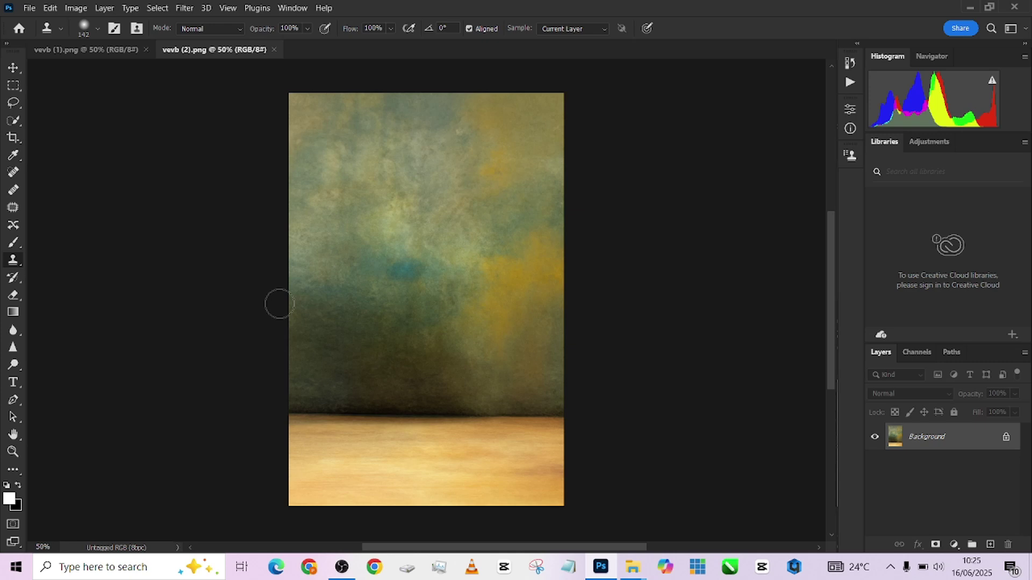
pyautogui.click(101, 53)
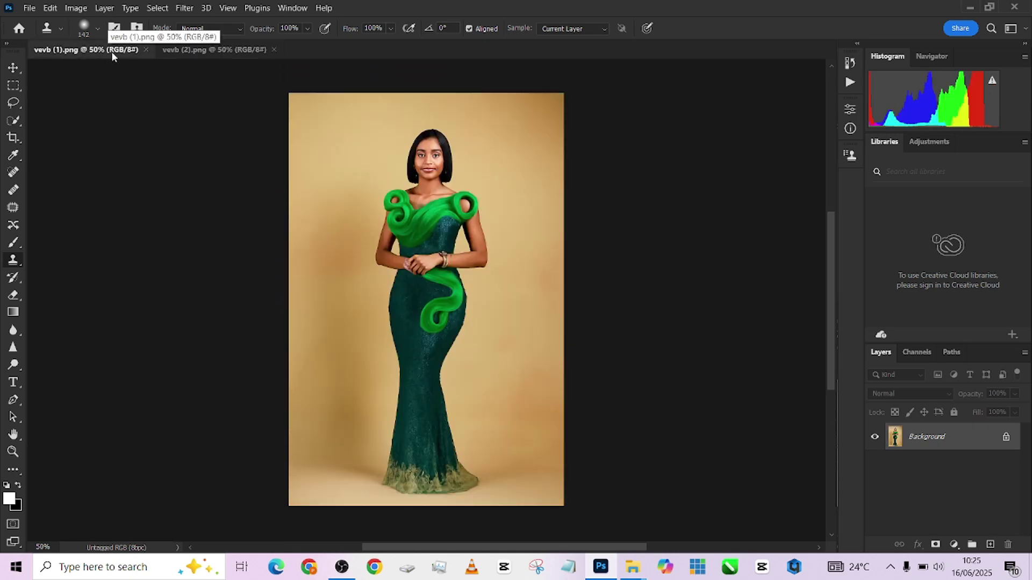
# Step: Crop the woman's photo to 4:5, extending top and bottom with Content-Aware fill
pyautogui.click(13, 139)
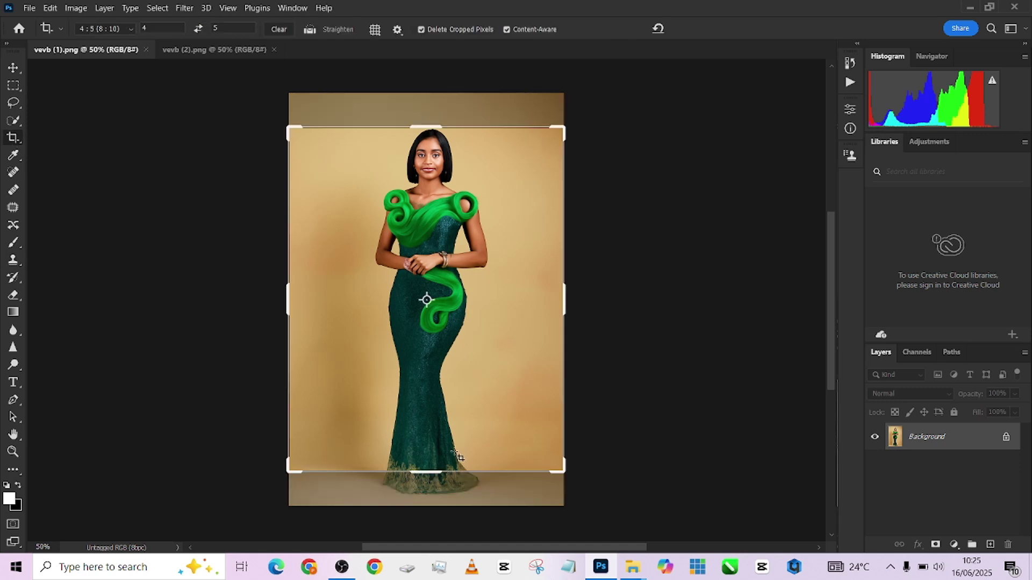
pyautogui.moveTo(425, 471); pyautogui.dragTo(426, 490)
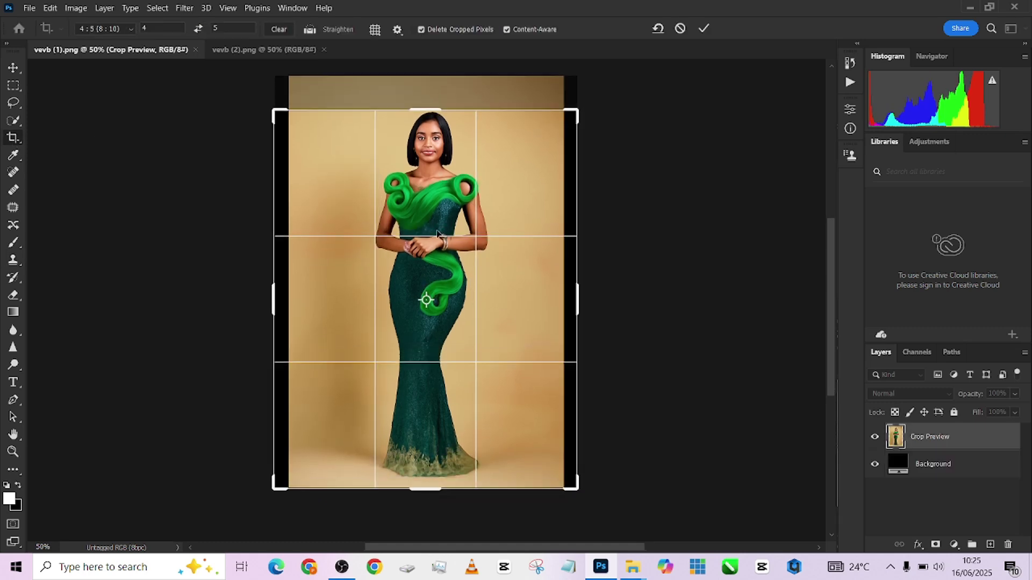
pyautogui.moveTo(427, 110); pyautogui.dragTo(427, 91)
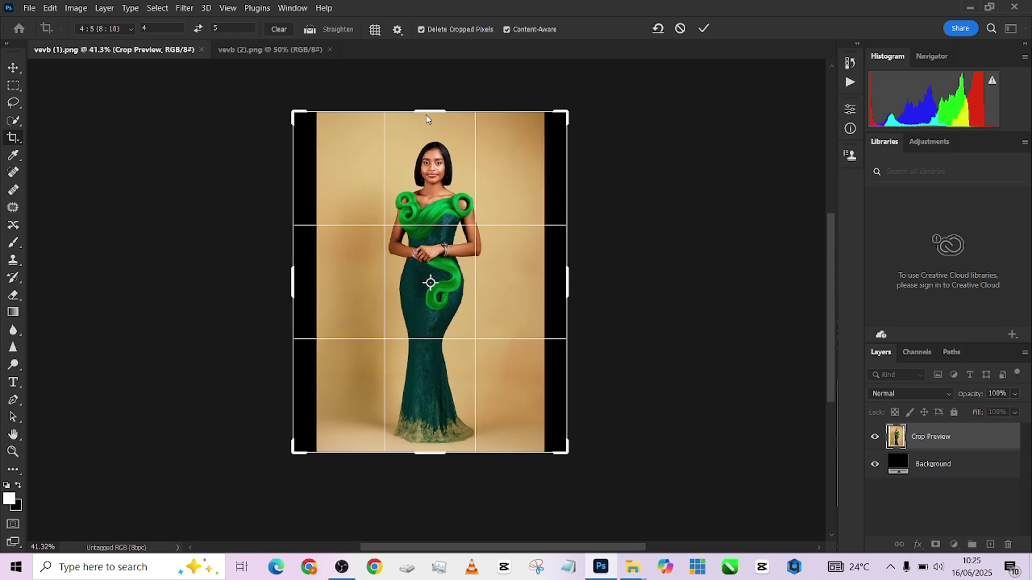
pyautogui.moveTo(430, 111); pyautogui.dragTo(430, 90)
pyautogui.click(702, 31)
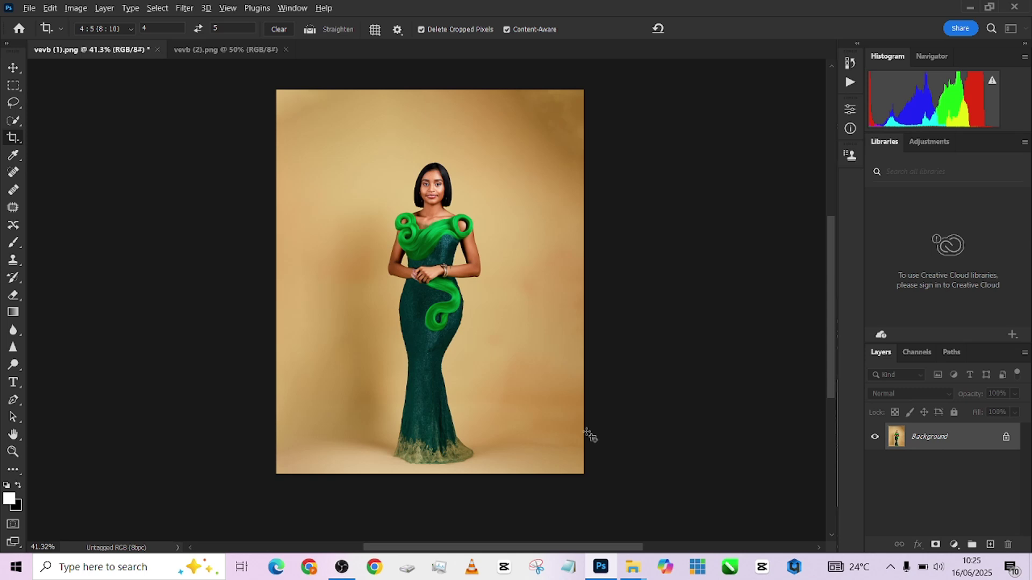
pyautogui.scroll(1, 590, 436)
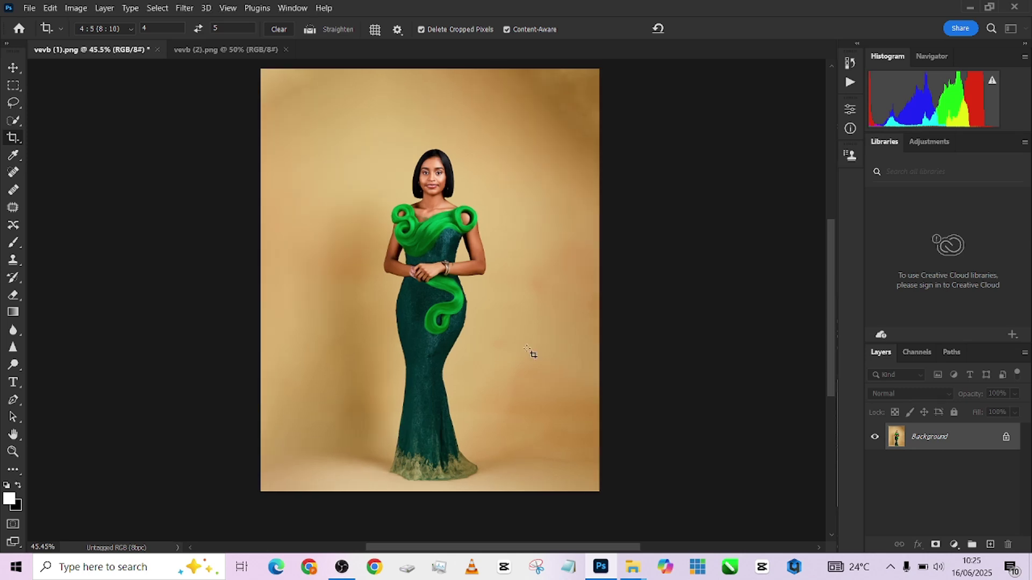
pyautogui.scroll(-1, 491, 278)
pyautogui.scroll(1, 491, 279)
# Step: Cut the inverted subject selection into Layer 1, with the Background copy woman stacked above
pyautogui.click(12, 119)
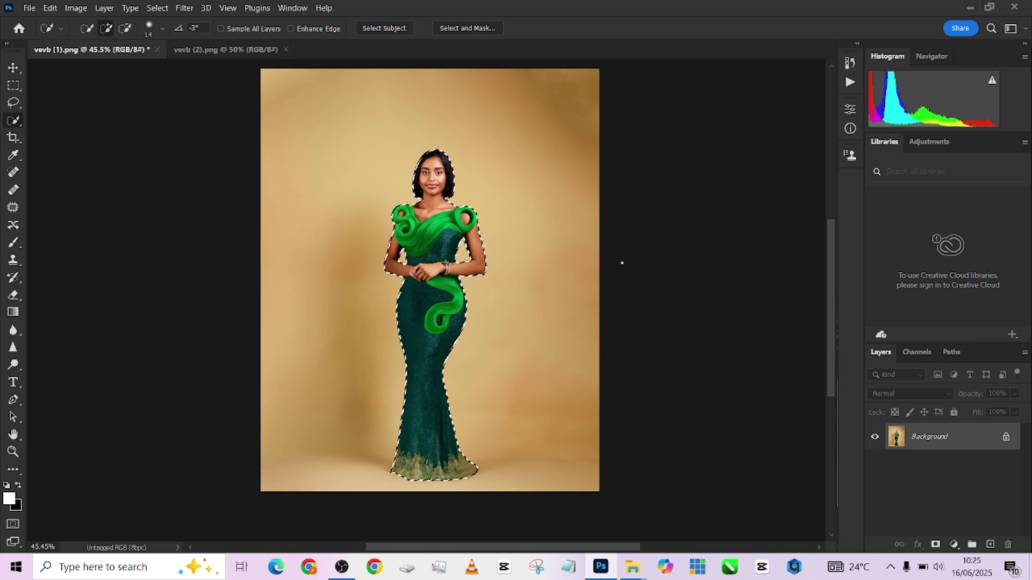
pyautogui.rightClick(443, 266)
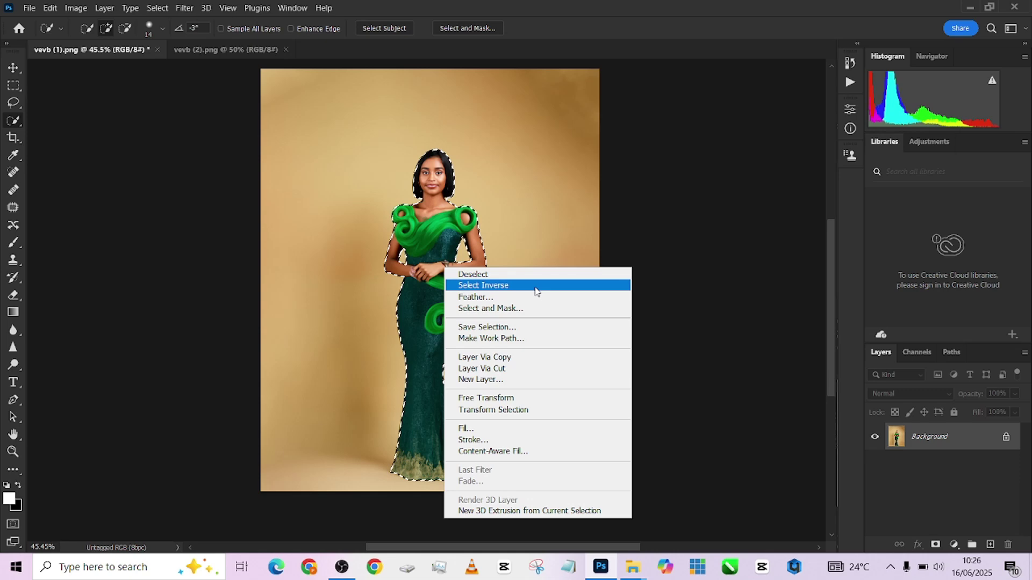
pyautogui.click(535, 286)
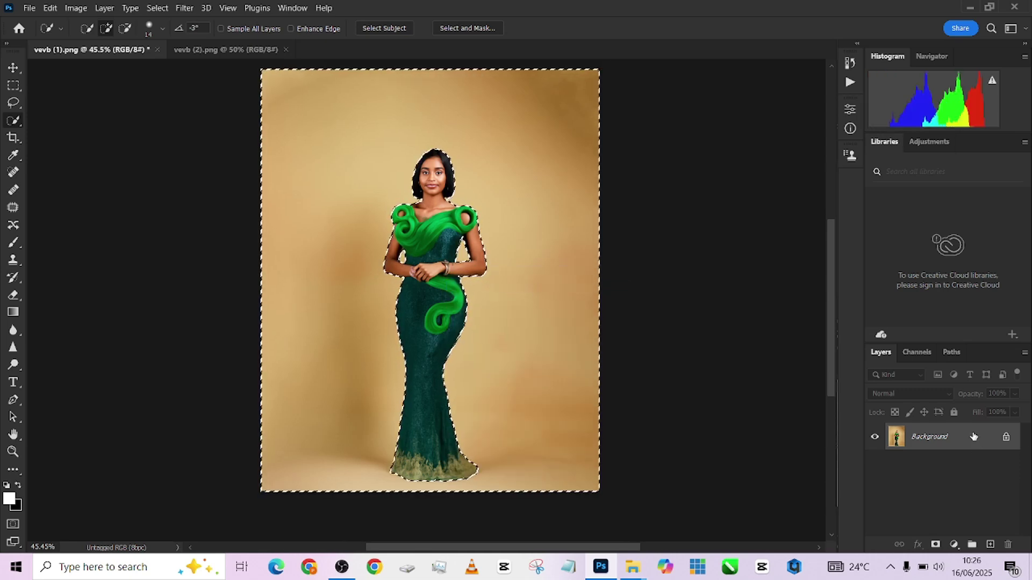
pyautogui.moveTo(986, 436); pyautogui.dragTo(988, 542)
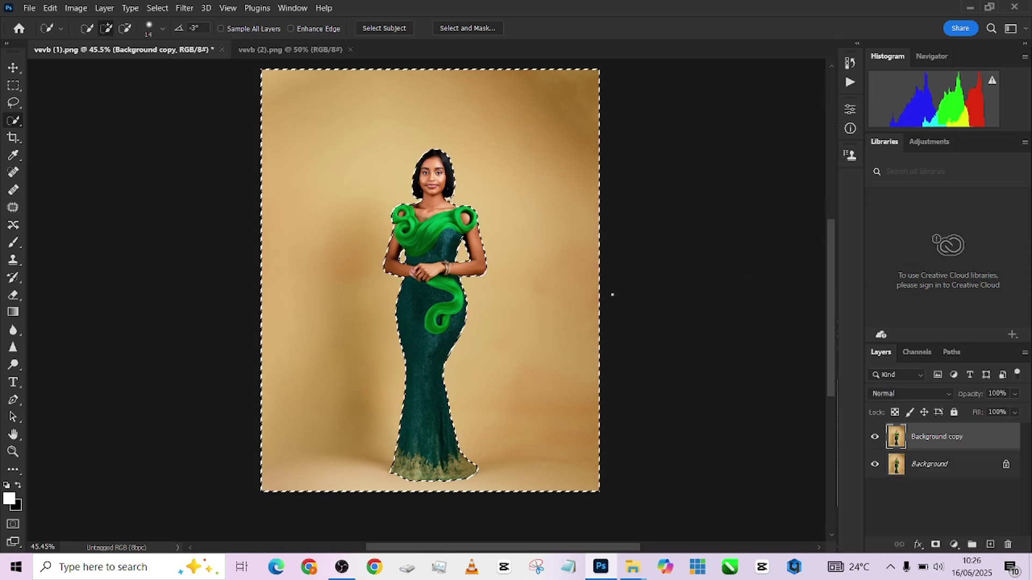
pyautogui.rightClick(461, 179)
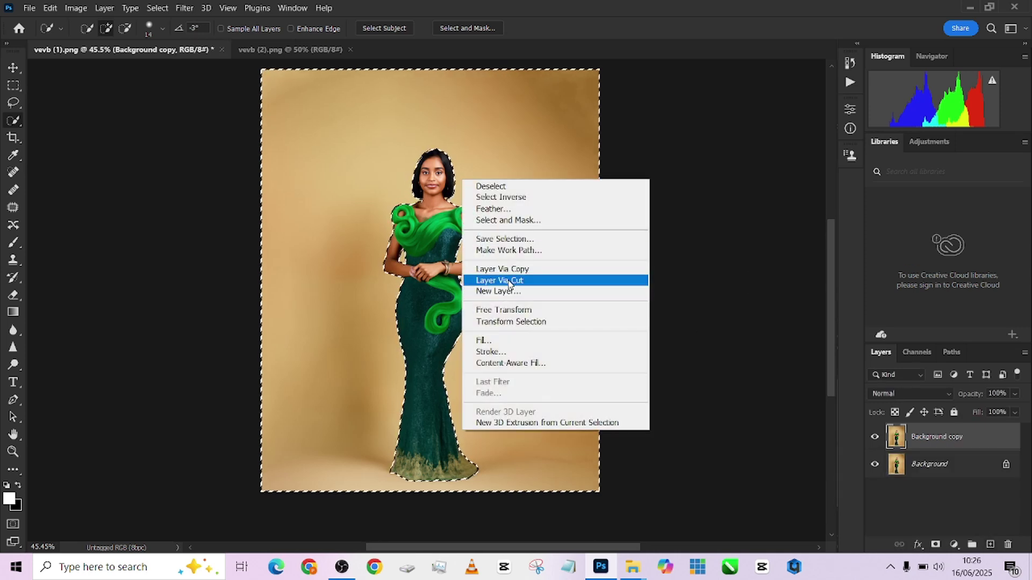
pyautogui.click(508, 279)
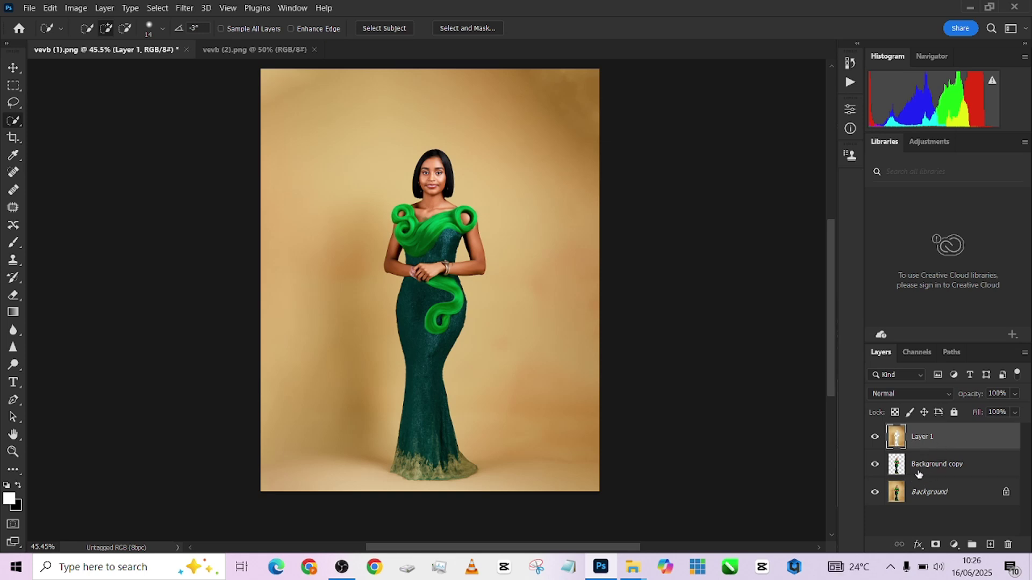
pyautogui.moveTo(930, 468); pyautogui.dragTo(940, 440)
# Step: On Layer 1, select the woman and expand the selection by 11 pixels
pyautogui.click(930, 467)
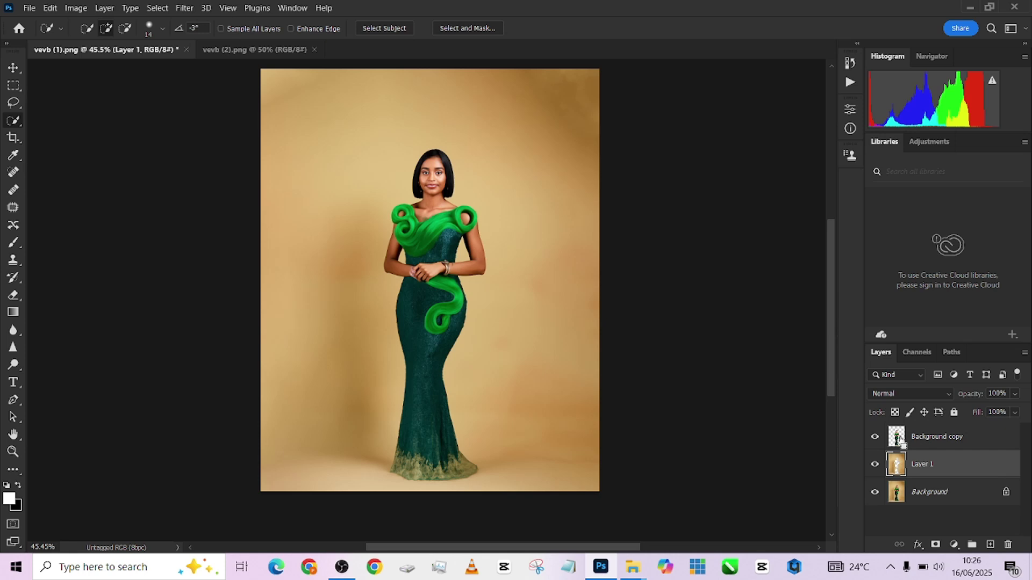
pyautogui.keyDown('ctrl'); pyautogui.click(897, 444); pyautogui.keyUp('ctrl')
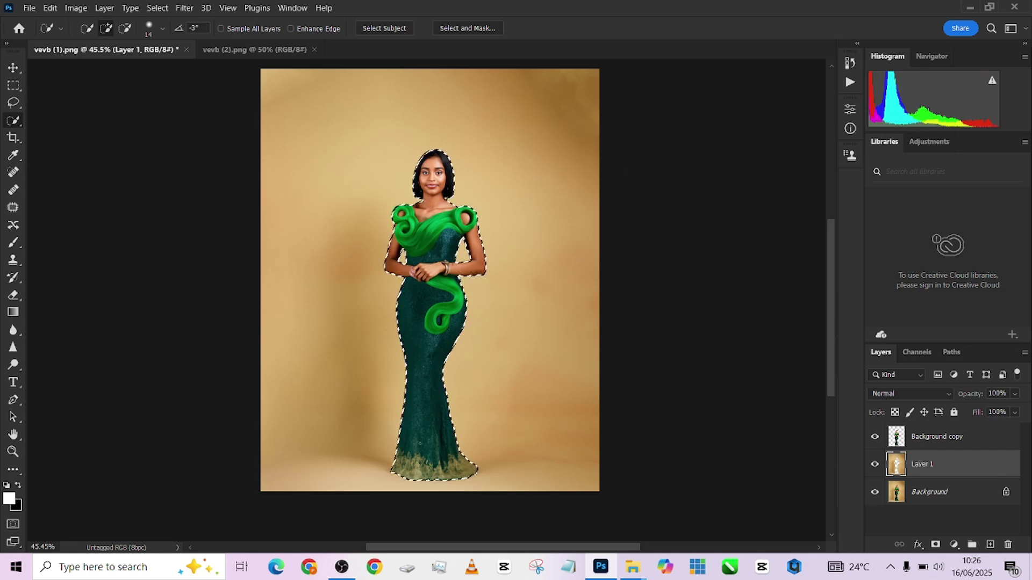
pyautogui.click(156, 8)
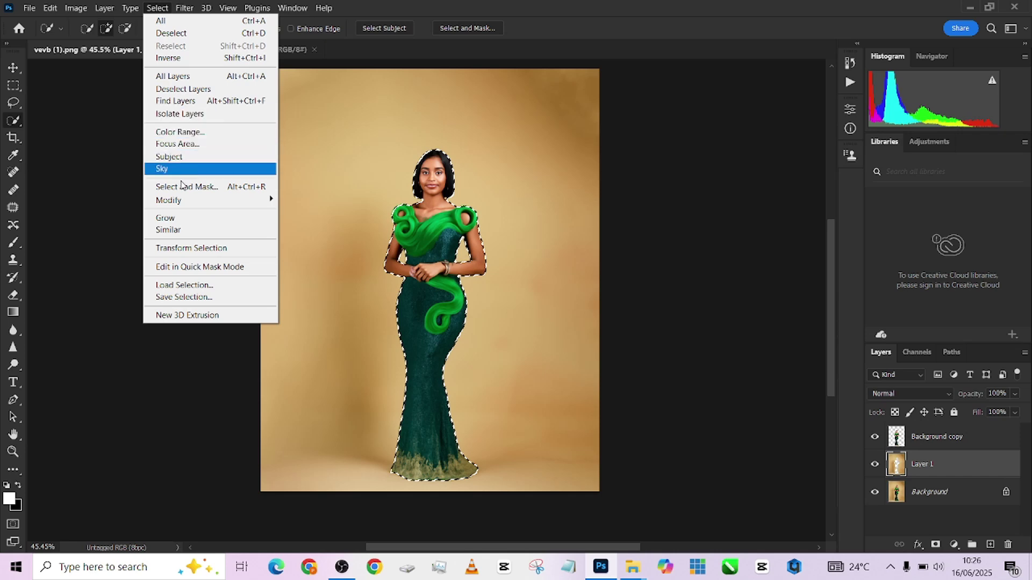
pyautogui.moveTo(183, 201)
pyautogui.click(334, 226)
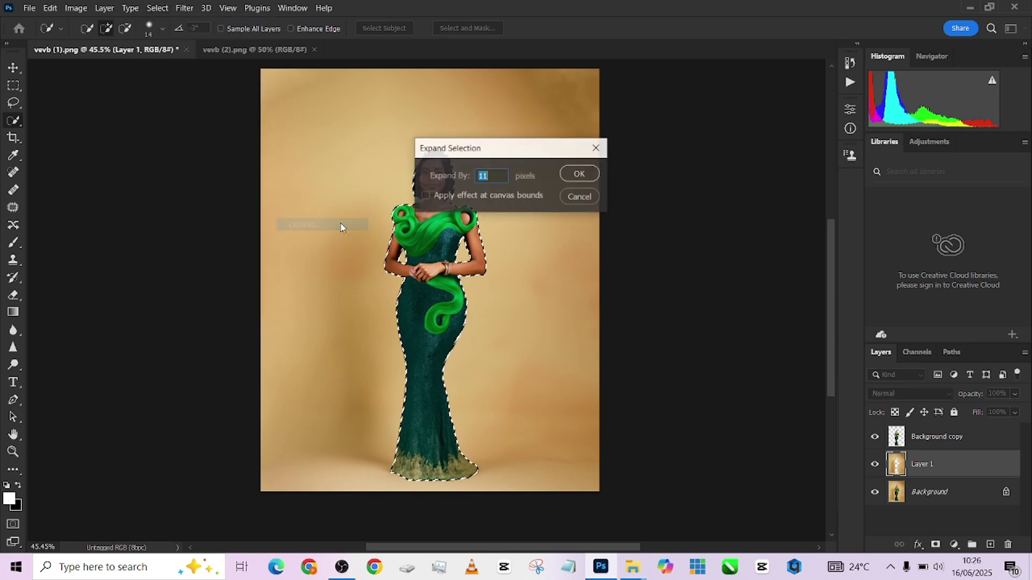
pyautogui.click(578, 174)
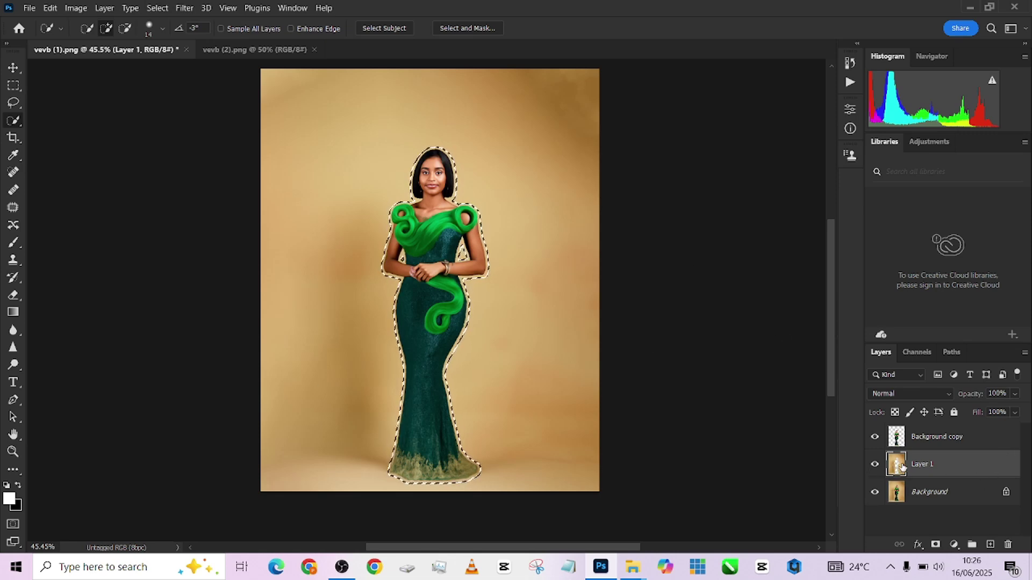
# Step: Content-Aware fill the expanded selection to erase her from the backdrop
pyautogui.rightClick(465, 204)
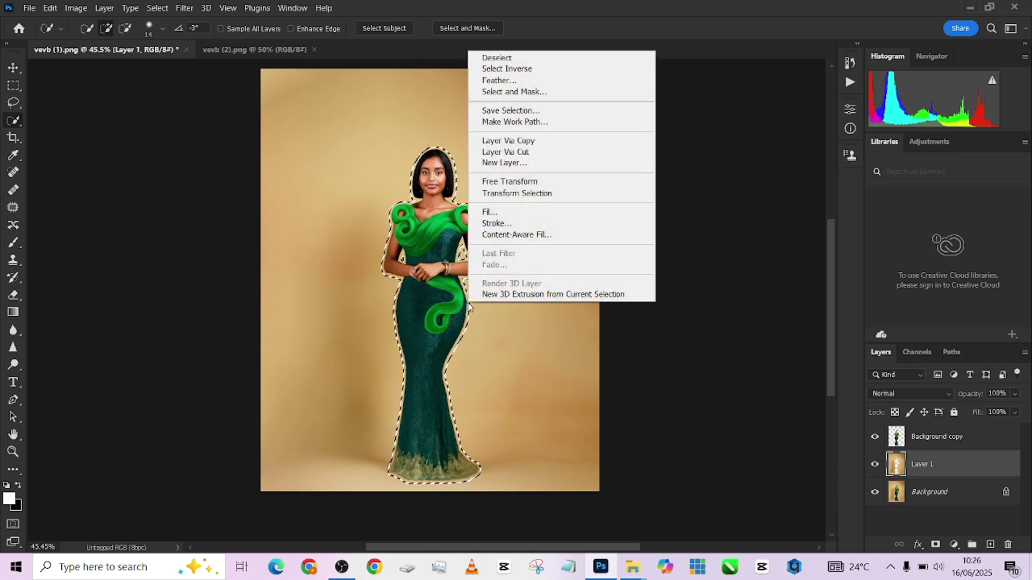
pyautogui.click(510, 213)
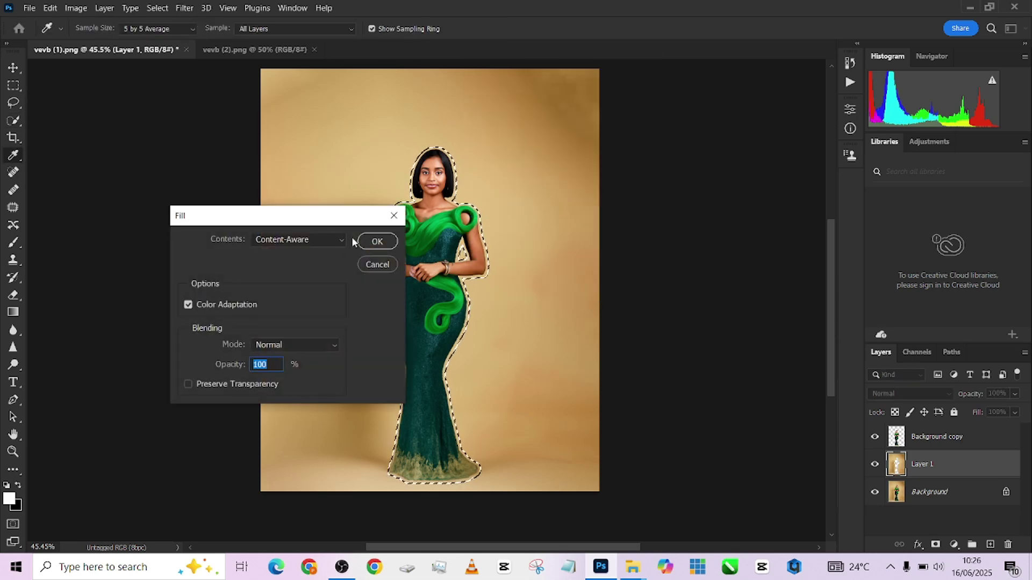
pyautogui.click(376, 240)
pyautogui.press('w')
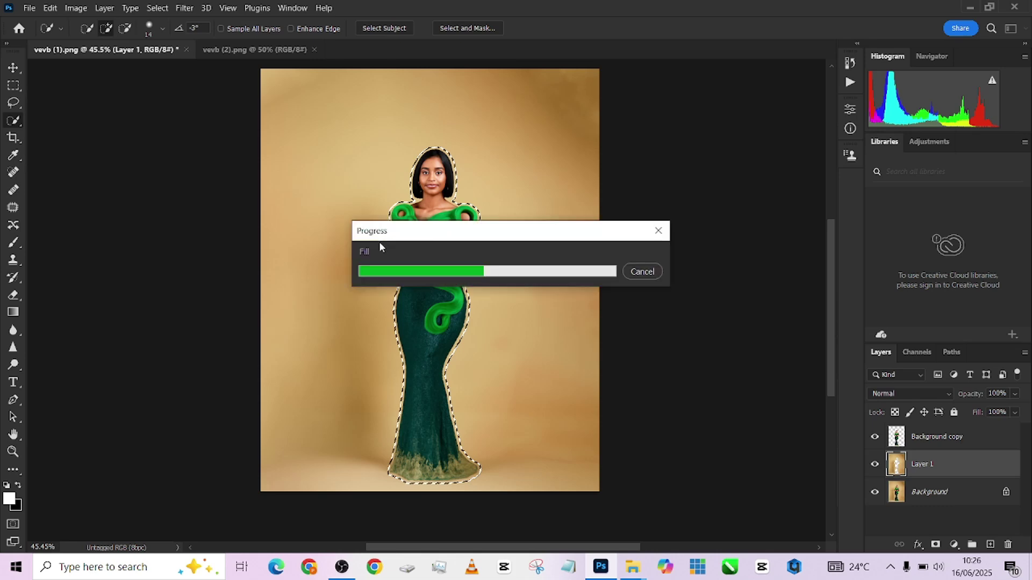
# Step: Deselect, then toggle layer visibility to check the cut-out woman and filled backdrop
pyautogui.hotkey('ctrl', 'd')
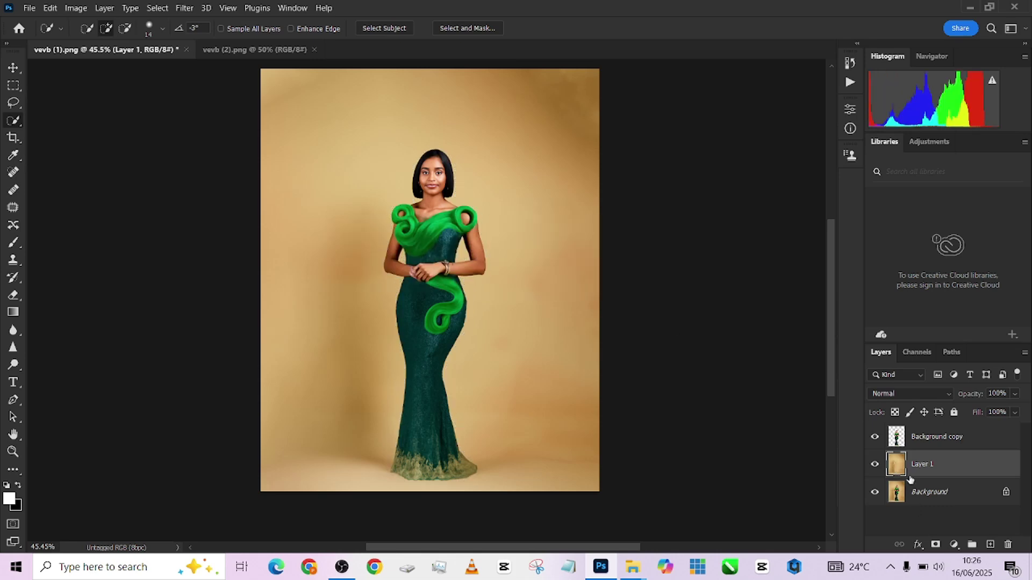
pyautogui.click(874, 464)
pyautogui.click(875, 492)
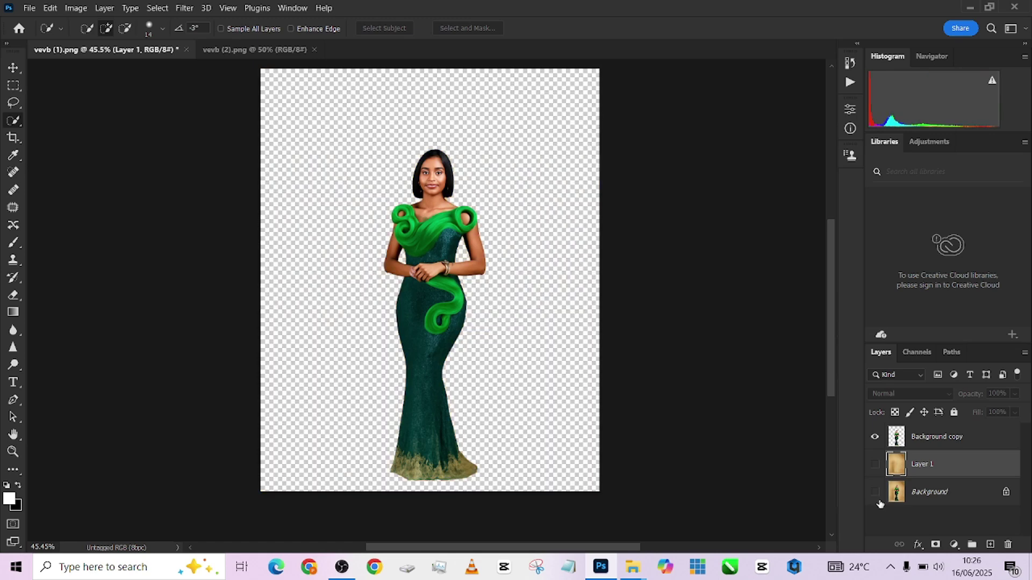
pyautogui.click(875, 492)
pyautogui.click(875, 437)
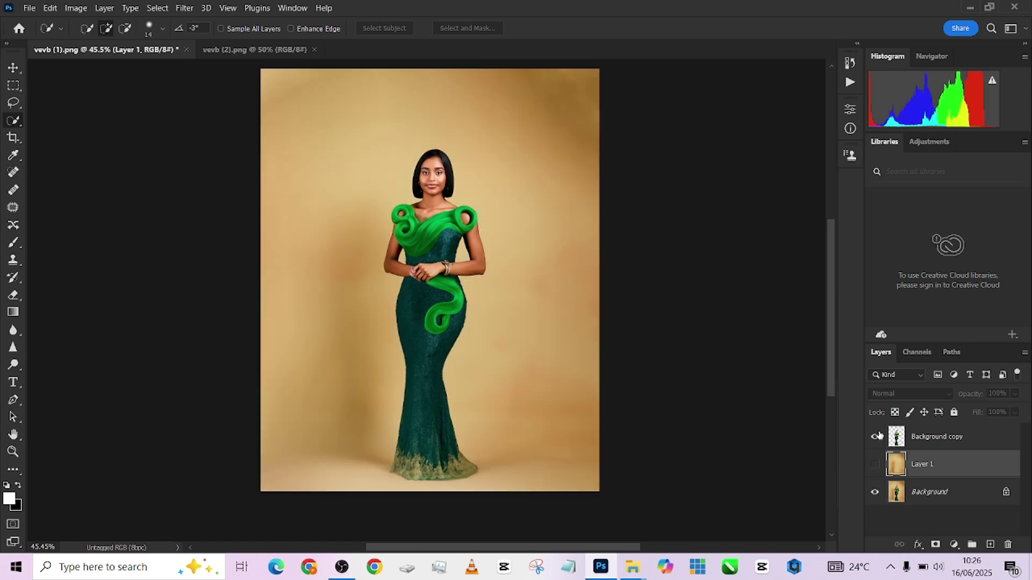
pyautogui.click(875, 464)
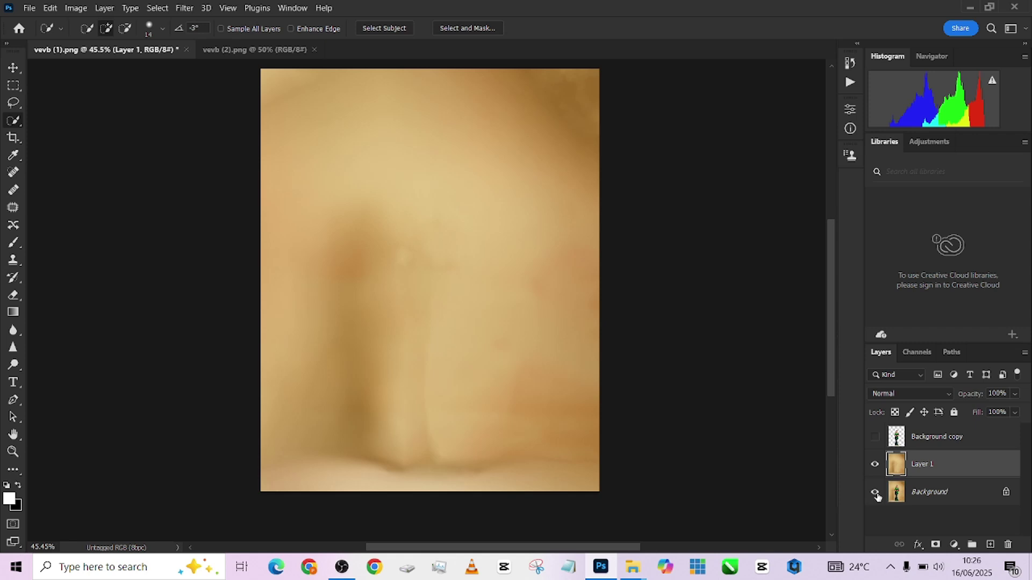
pyautogui.click(876, 437)
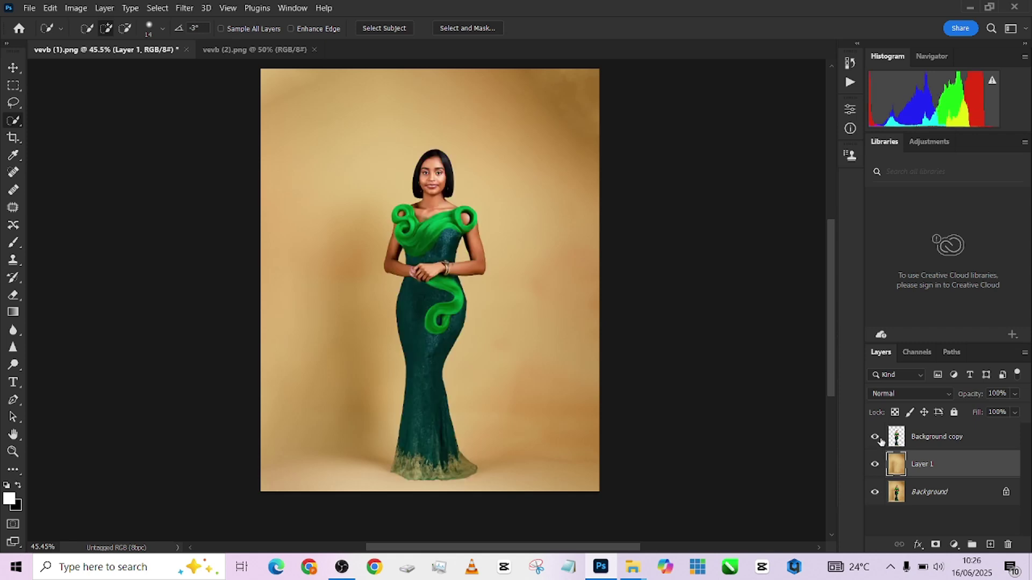
pyautogui.scroll(1, 531, 352)
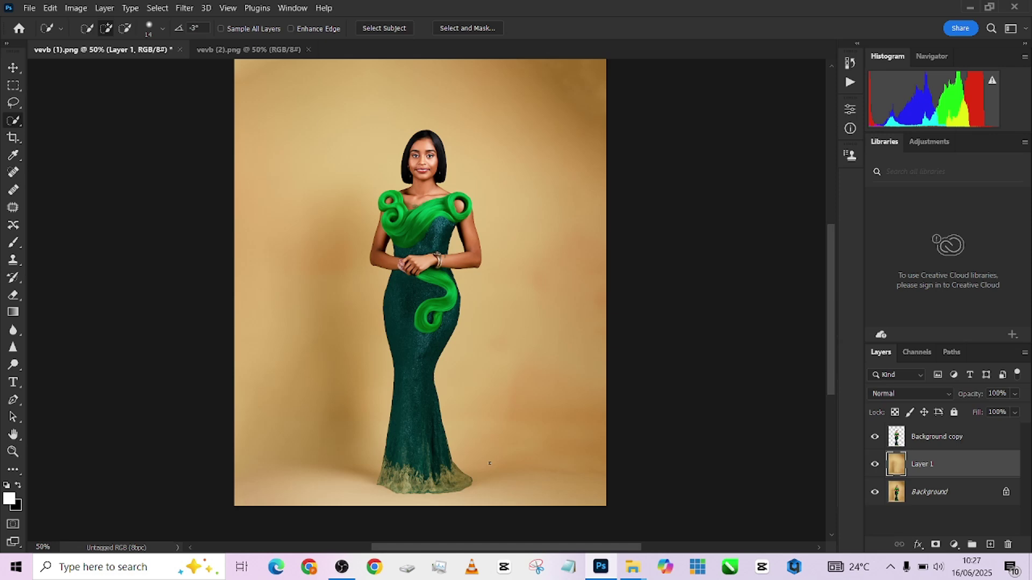
# Step: Review the backdrop, then select Background copy and Layer 1 with the Move tool
pyautogui.click(224, 50)
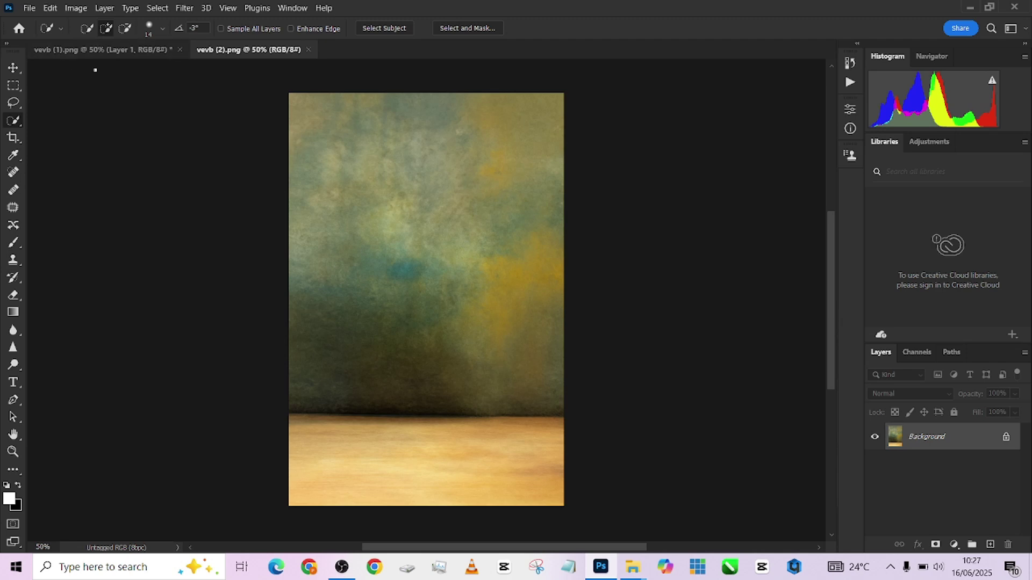
pyautogui.click(92, 50)
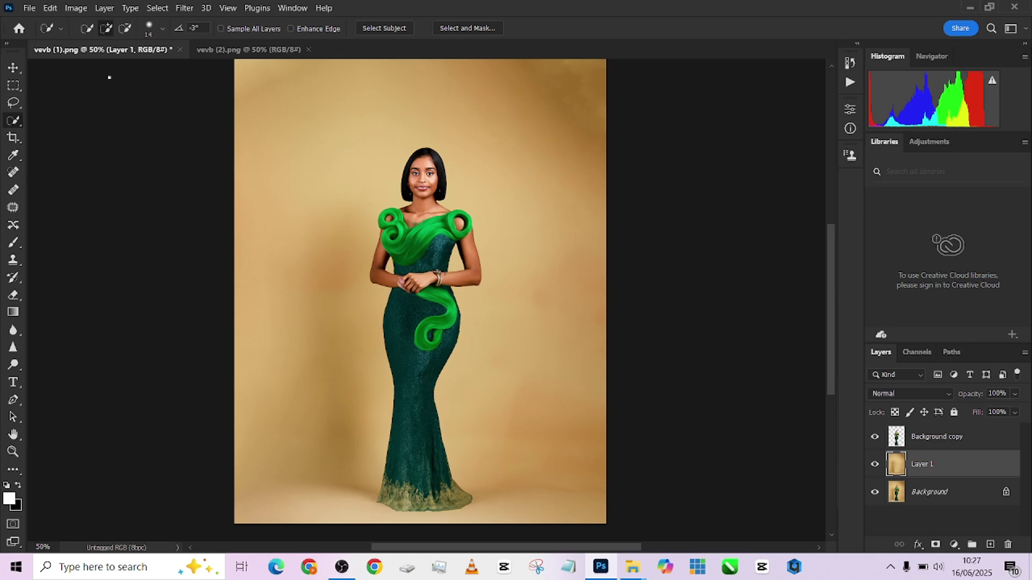
pyautogui.click(969, 438)
pyautogui.press('v')
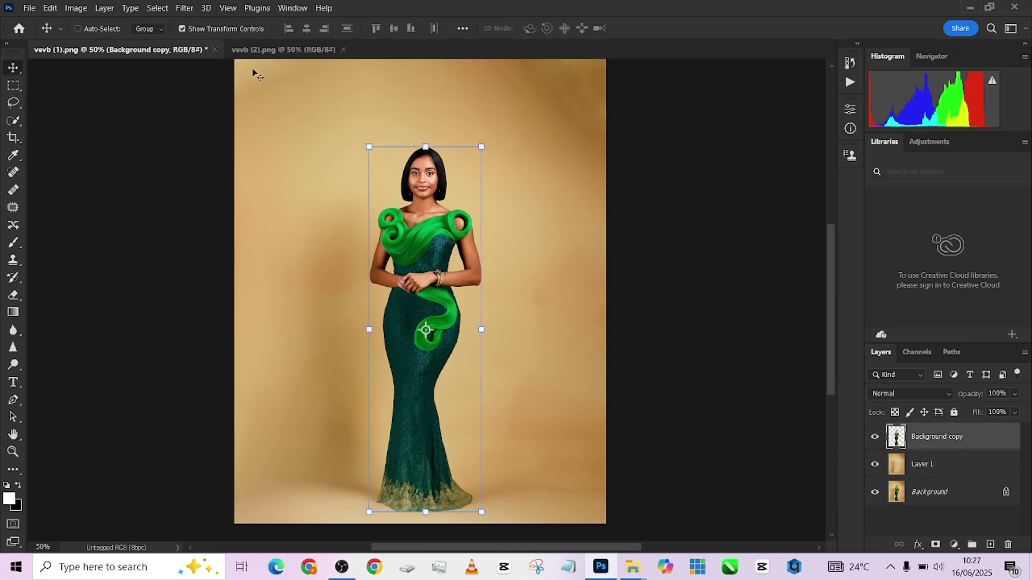
pyautogui.click(921, 466)
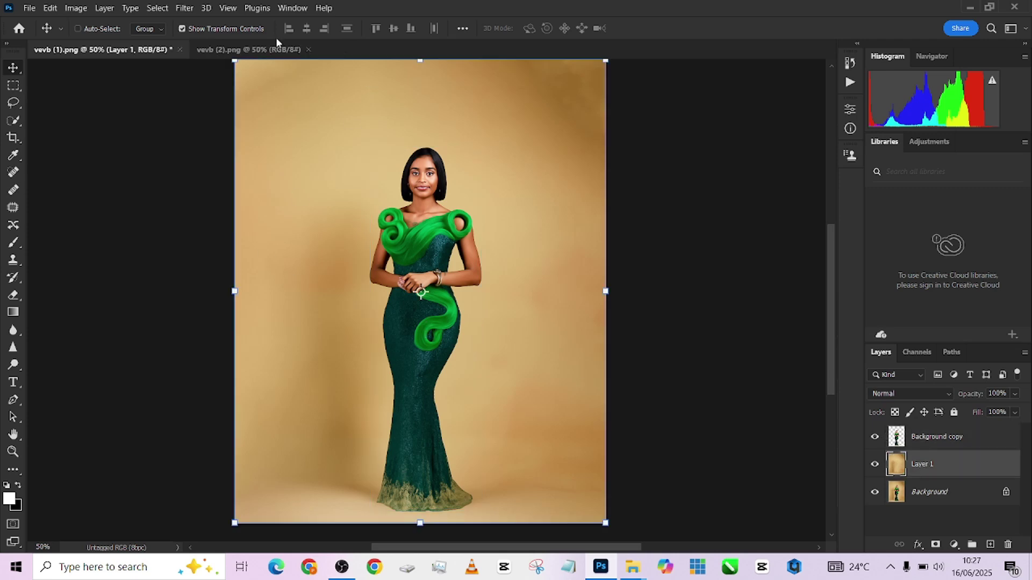
# Step: Crop the painted backdrop to 4:5, extending top and bottom with Content-Aware fill
pyautogui.click(254, 50)
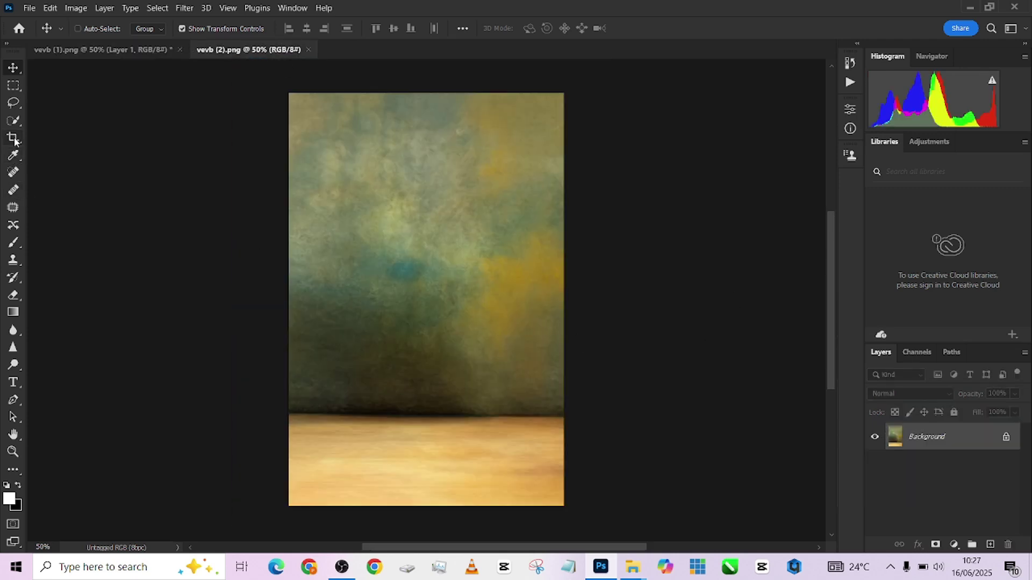
pyautogui.click(13, 137)
pyautogui.moveTo(424, 123); pyautogui.dragTo(425, 109)
pyautogui.moveTo(421, 491); pyautogui.dragTo(426, 507)
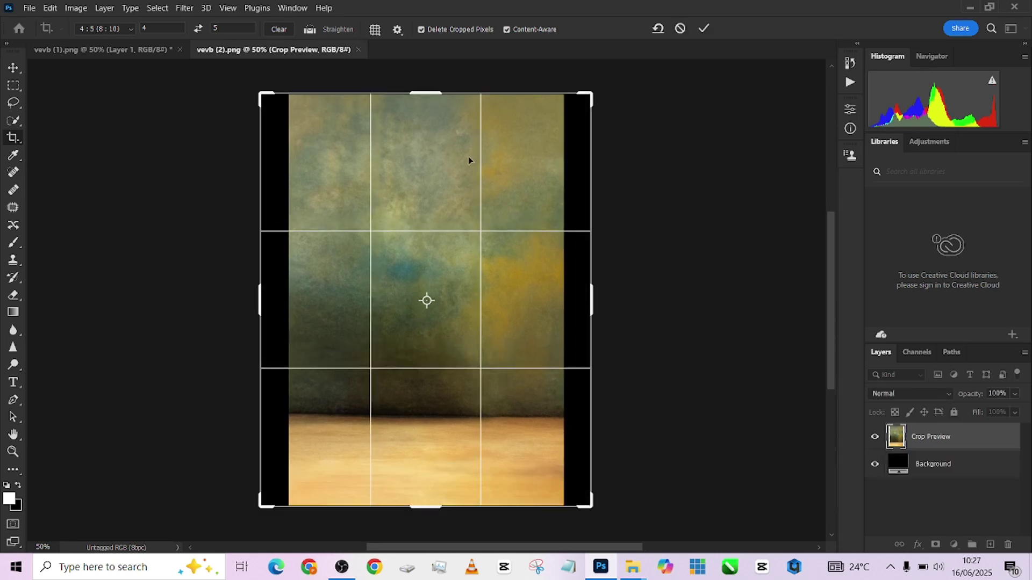
pyautogui.moveTo(429, 102); pyautogui.dragTo(430, 93)
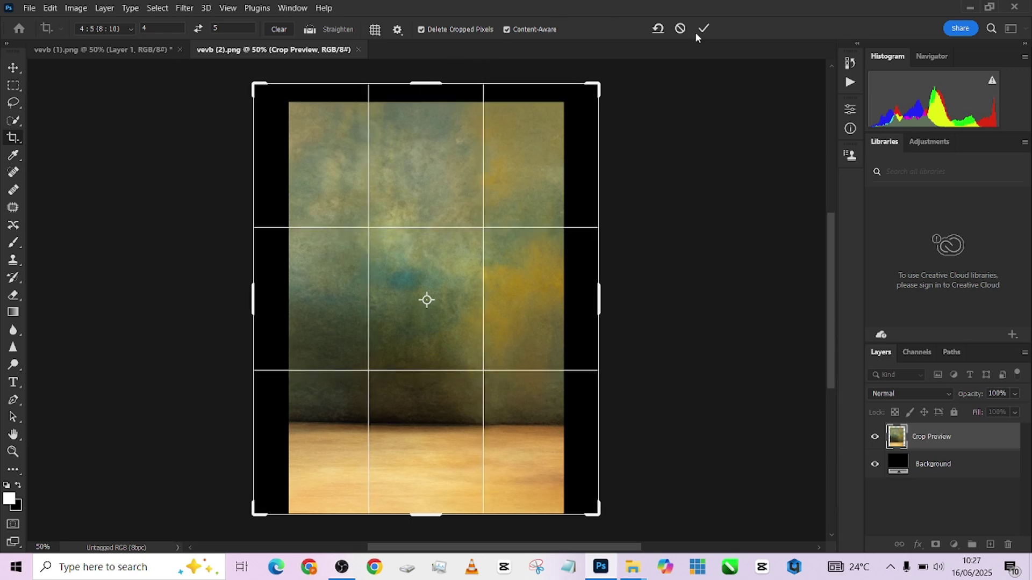
pyautogui.click(705, 29)
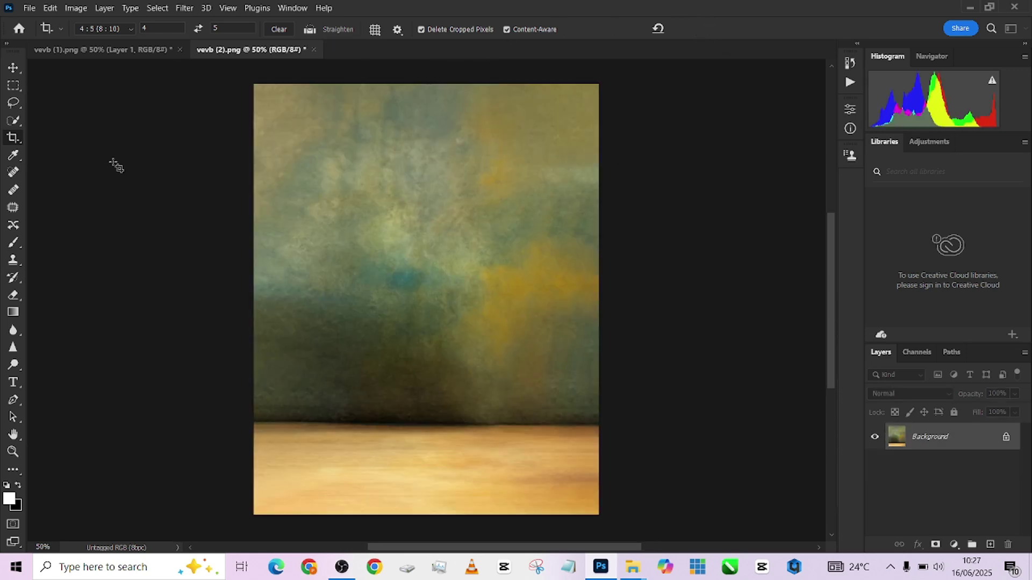
# Step: Unlock the painted backdrop and drag it into vevb (1).png behind the woman
pyautogui.click(14, 67)
pyautogui.click(1006, 436)
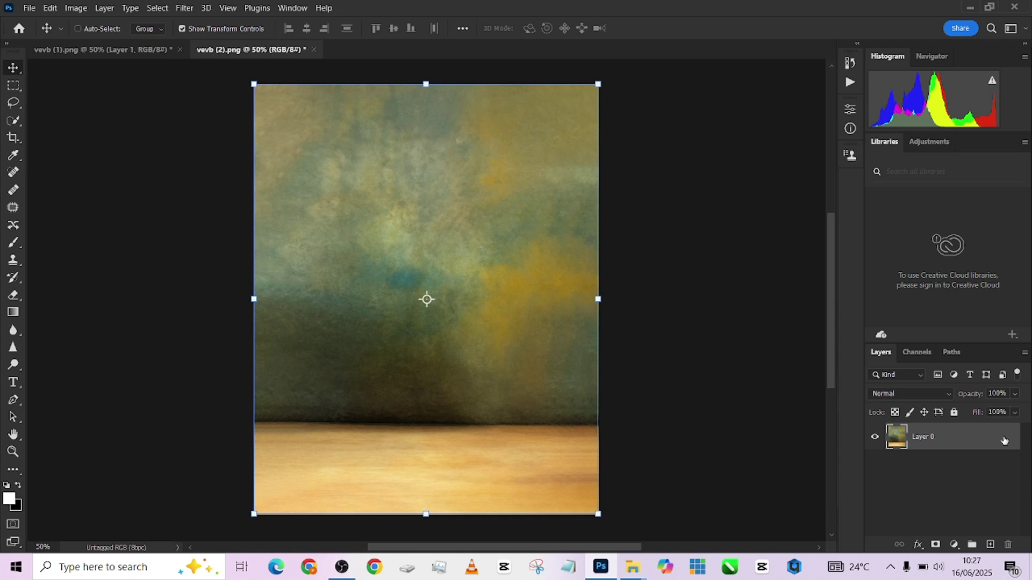
pyautogui.moveTo(347, 257); pyautogui.dragTo(385, 265)
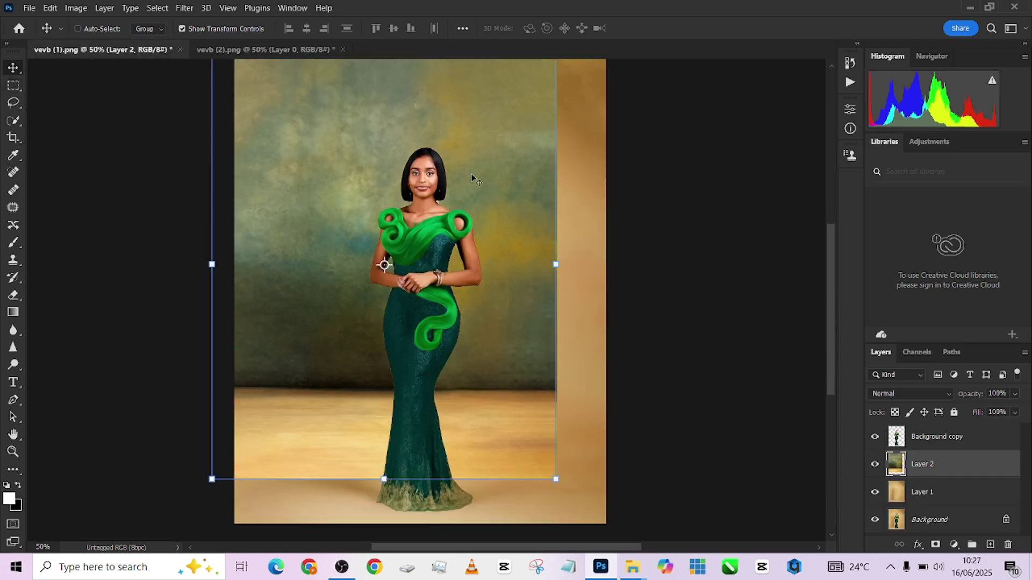
pyautogui.moveTo(493, 150); pyautogui.dragTo(525, 196)
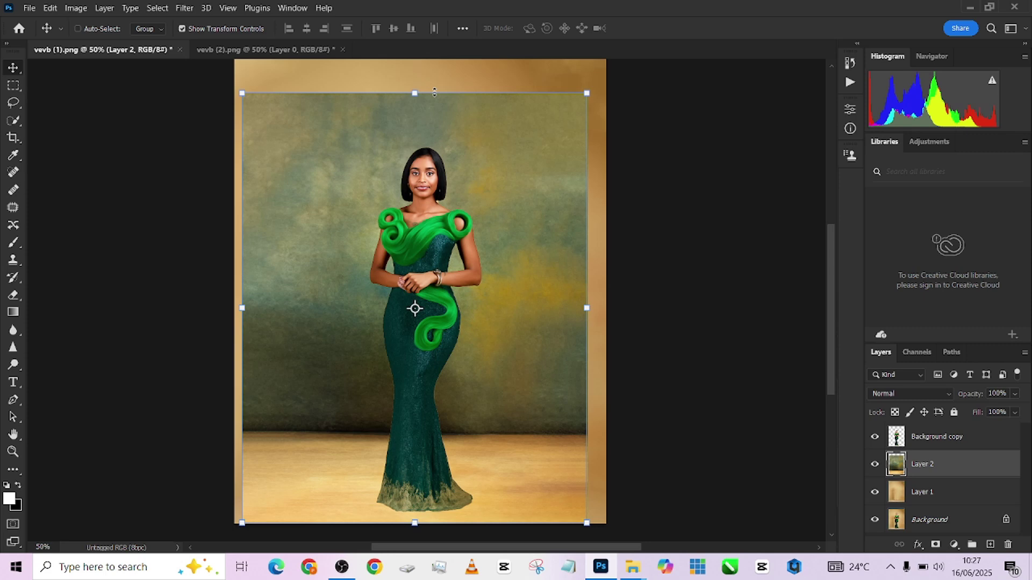
# Step: Scale the backdrop layer to about 125%, shift it upward, and commit
pyautogui.click(434, 93)
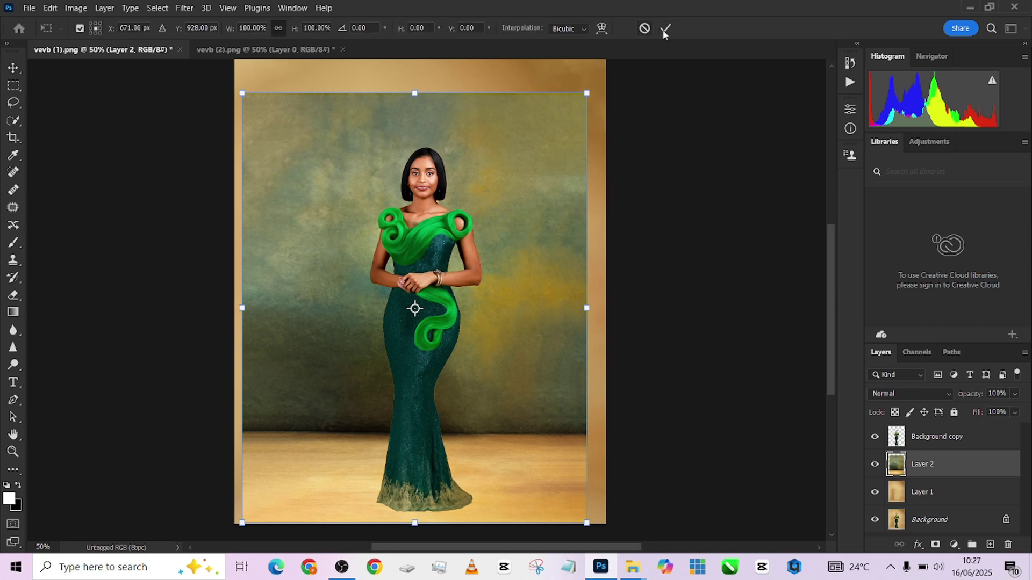
pyautogui.keyDown('alt'); pyautogui.click(422, 205); pyautogui.keyUp('alt')
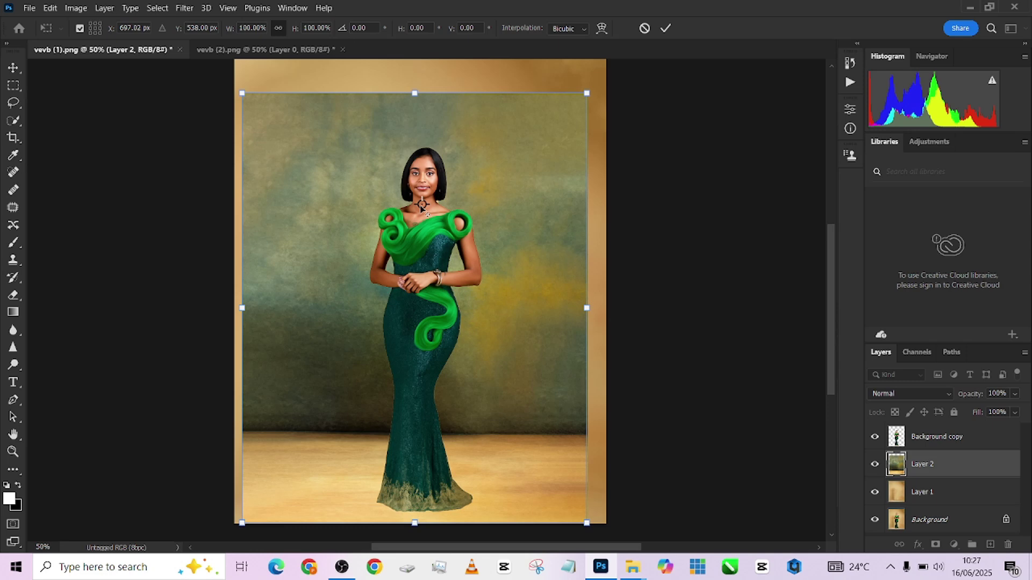
pyautogui.keyDown('alt'); pyautogui.scroll(-1, 421, 209); pyautogui.keyUp('alt')
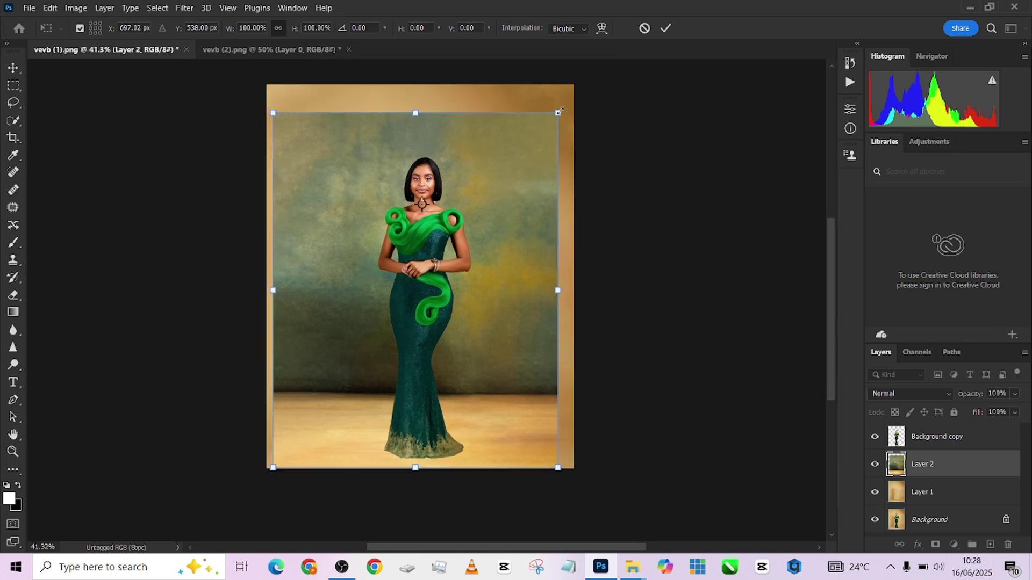
pyautogui.moveTo(559, 111); pyautogui.dragTo(592, 89)
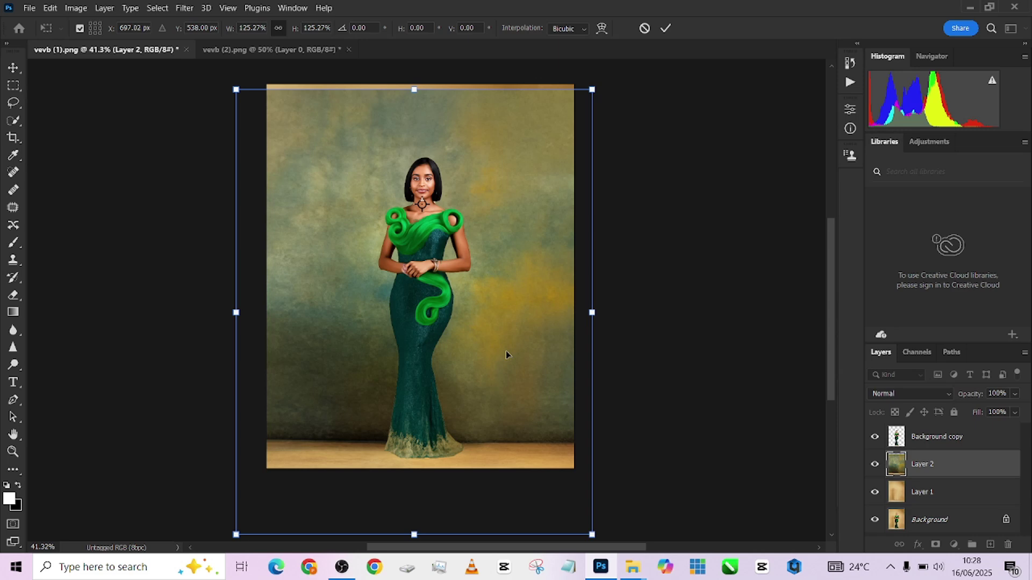
pyautogui.moveTo(506, 351); pyautogui.dragTo(504, 318)
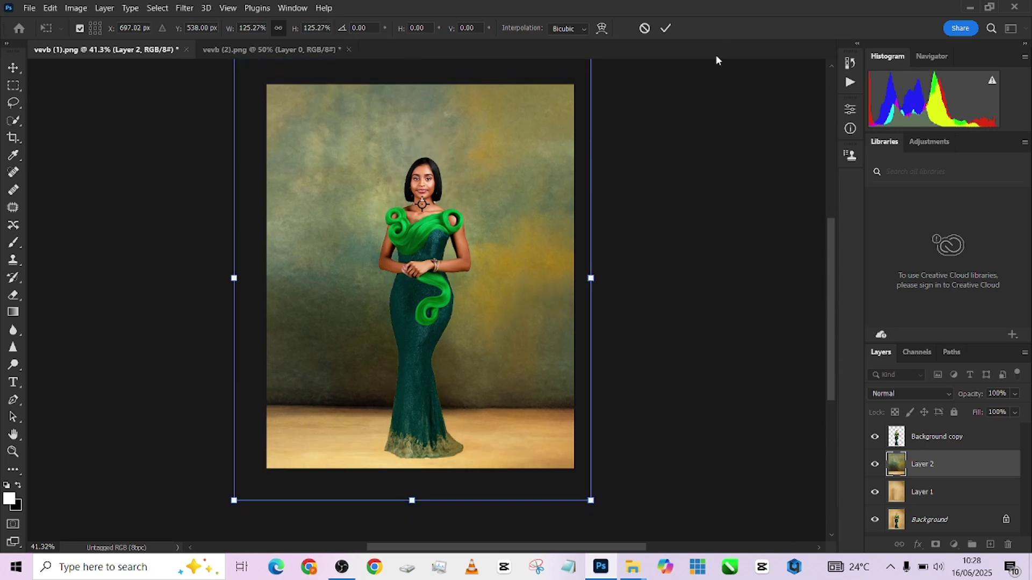
pyautogui.click(666, 29)
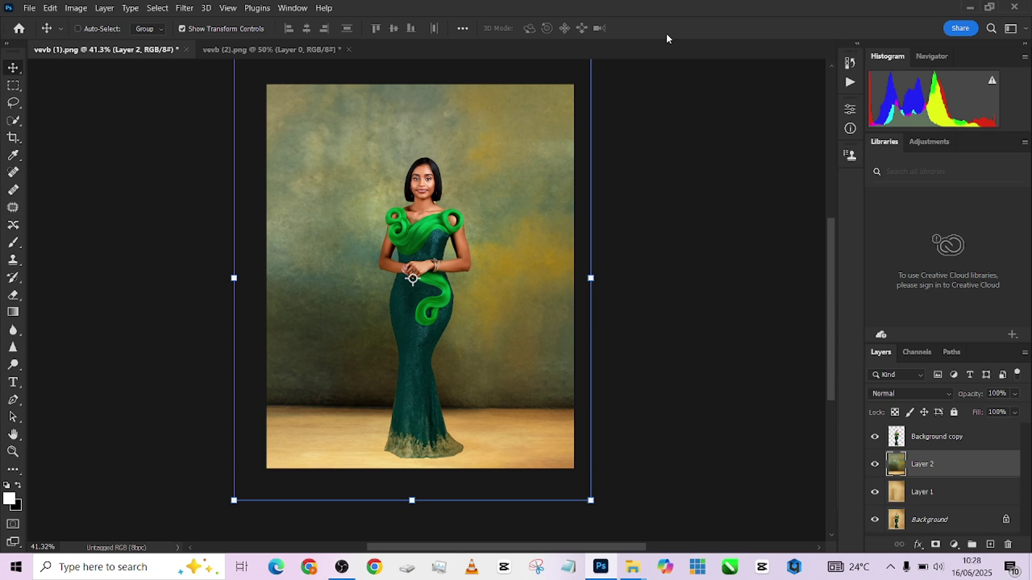
# Step: Toggle the painted backdrop on and off to compare before and after
pyautogui.click(875, 465)
pyautogui.click(875, 464)
pyautogui.click(875, 464)
pyautogui.click(875, 465)
pyautogui.click(875, 464)
pyautogui.click(875, 465)
pyautogui.click(875, 464)
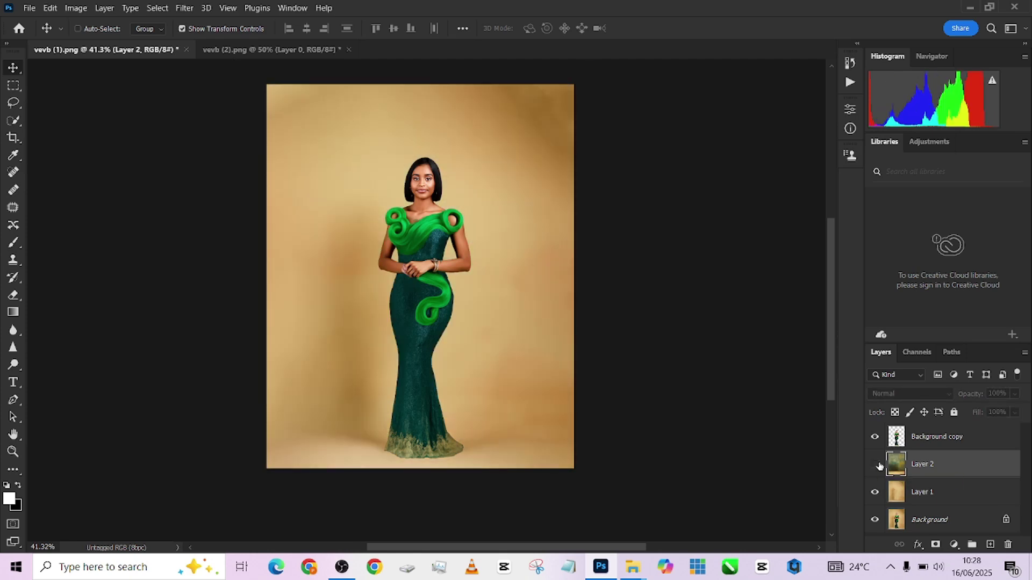
pyautogui.click(876, 465)
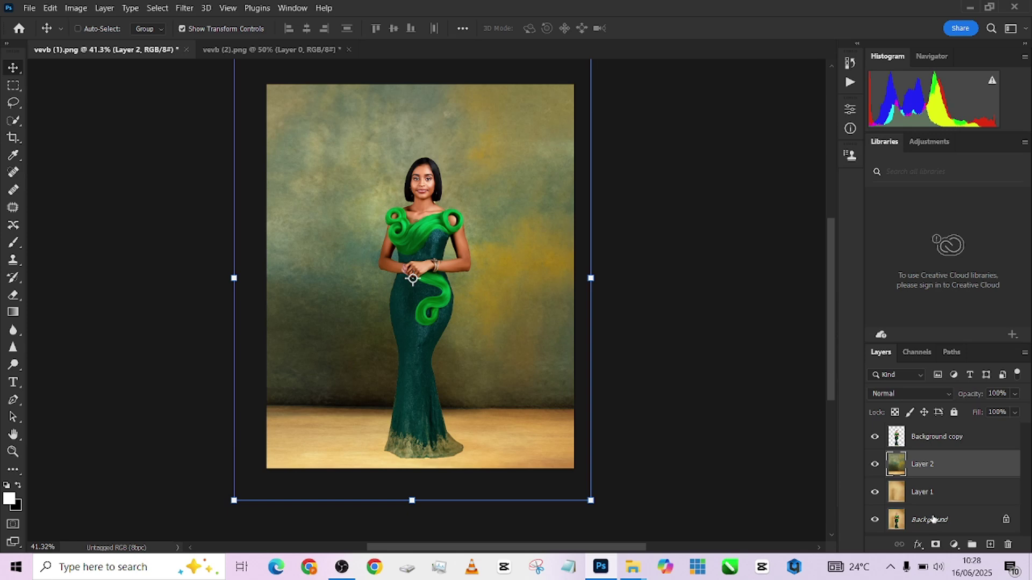
# Step: Duplicate Layer 1 above Layer 2 and set its Hue/Saturation to Saturation -100, Lightness -9
pyautogui.click(945, 496)
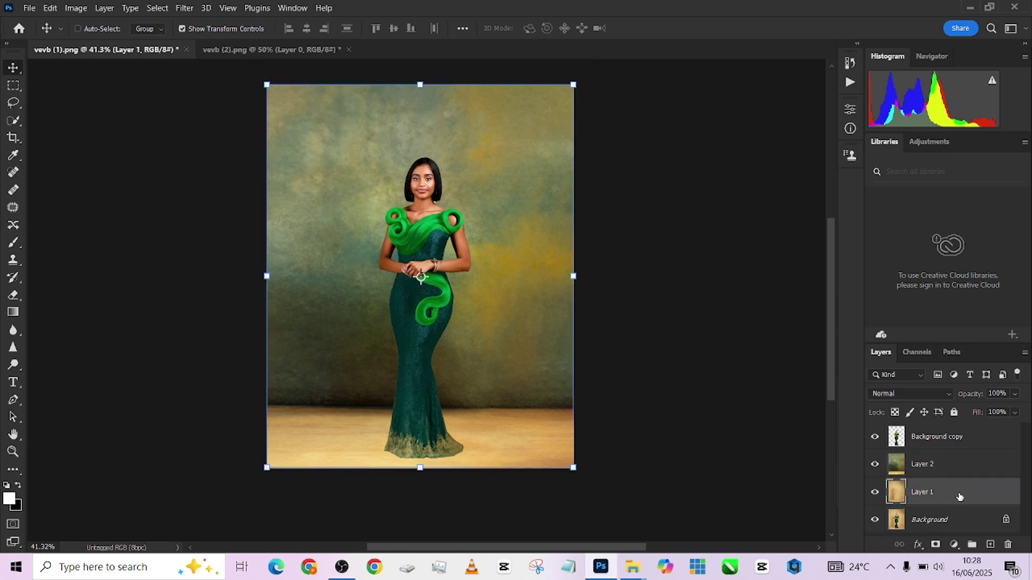
pyautogui.hotkey('ctrl', 'j')
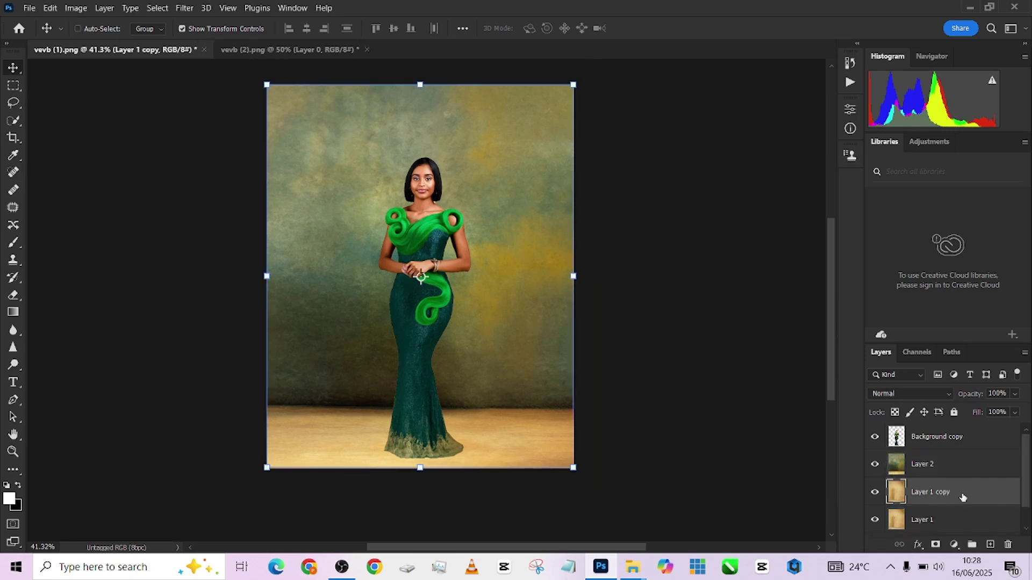
pyautogui.moveTo(963, 497); pyautogui.dragTo(936, 440)
pyautogui.hotkey('ctrl', 'u')
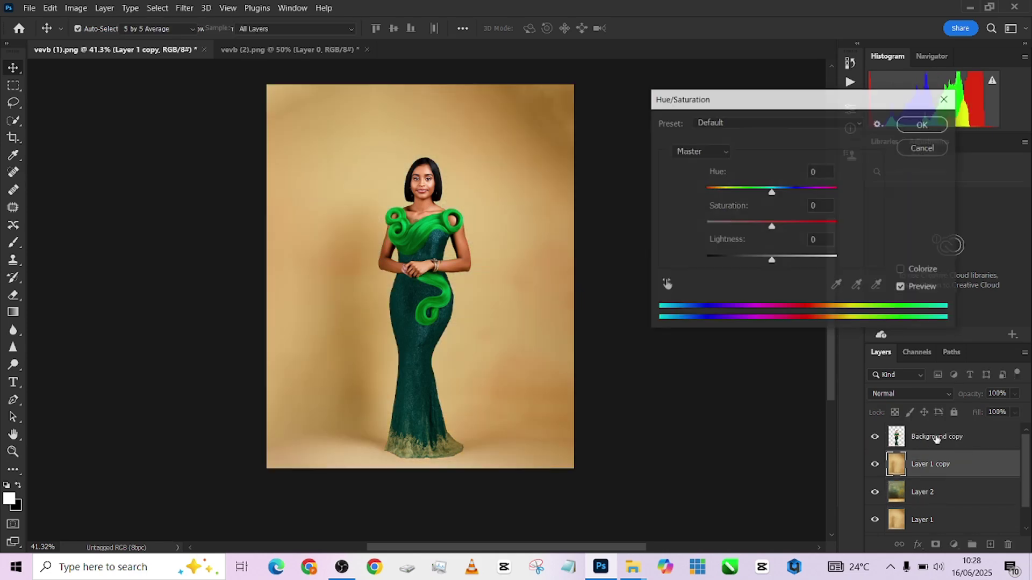
pyautogui.moveTo(771, 226); pyautogui.dragTo(647, 222)
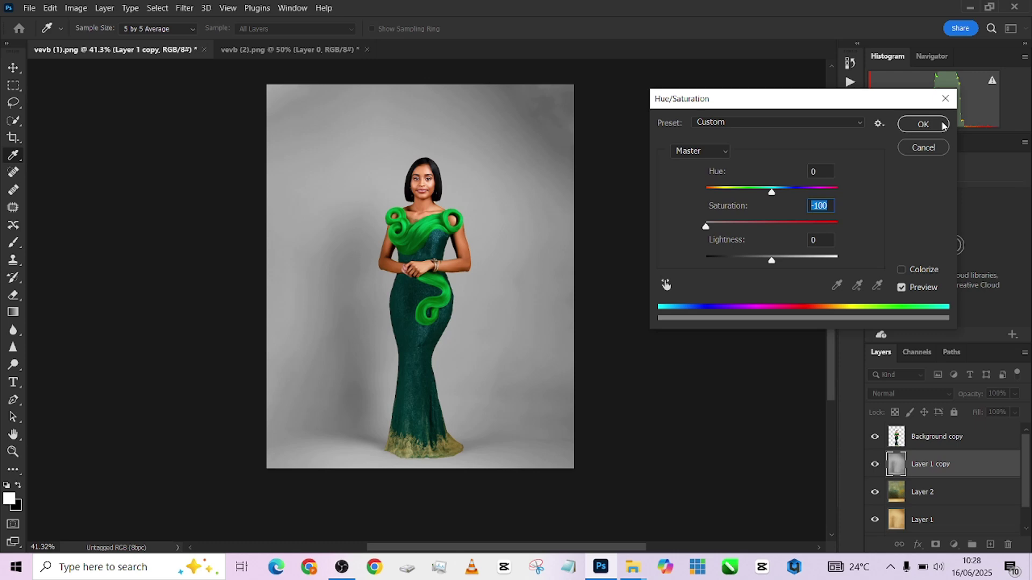
pyautogui.click(765, 260)
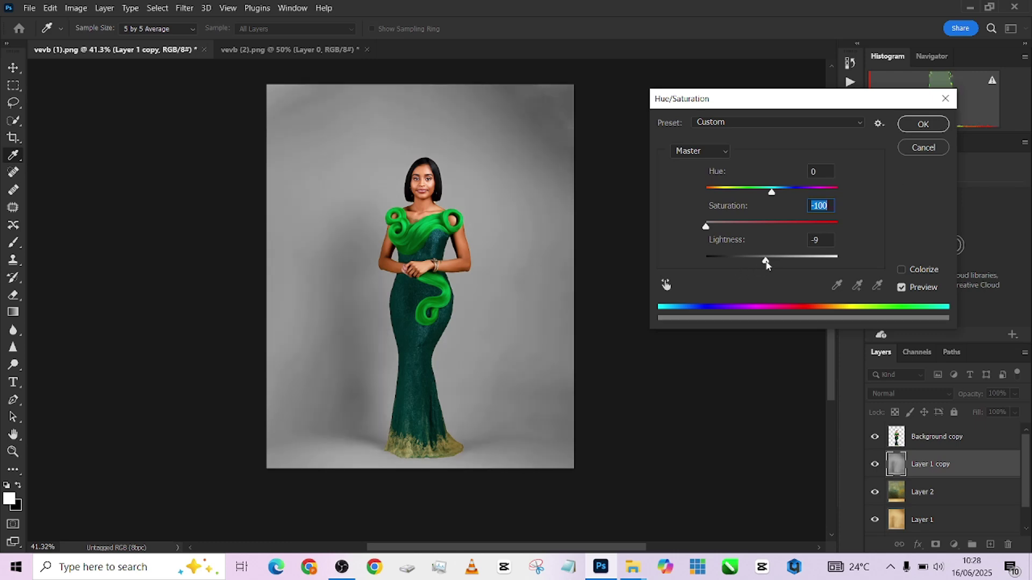
pyautogui.click(923, 124)
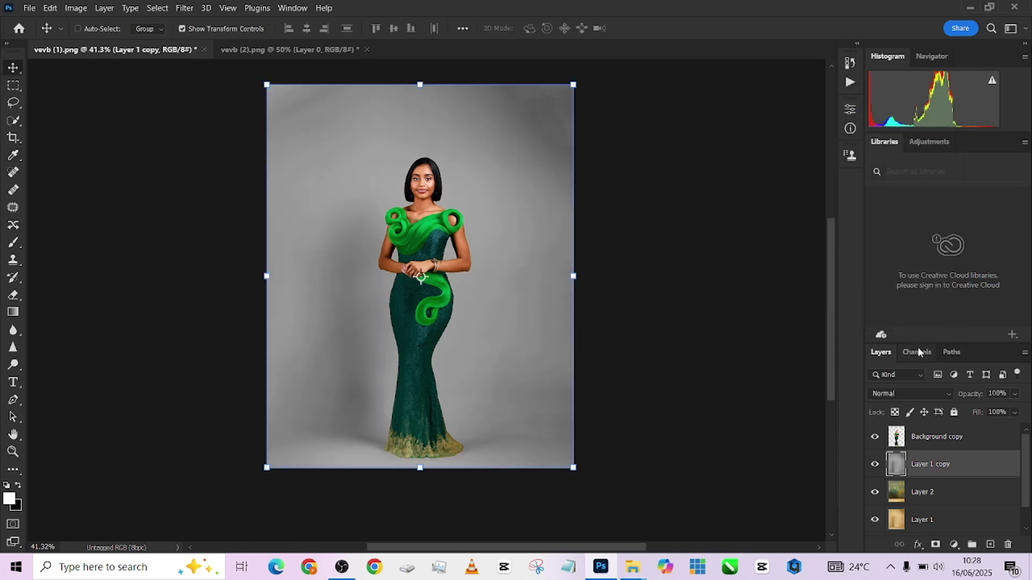
# Step: Set Layer 1 copy to Multiply blend mode at 73% opacity
pyautogui.click(924, 393)
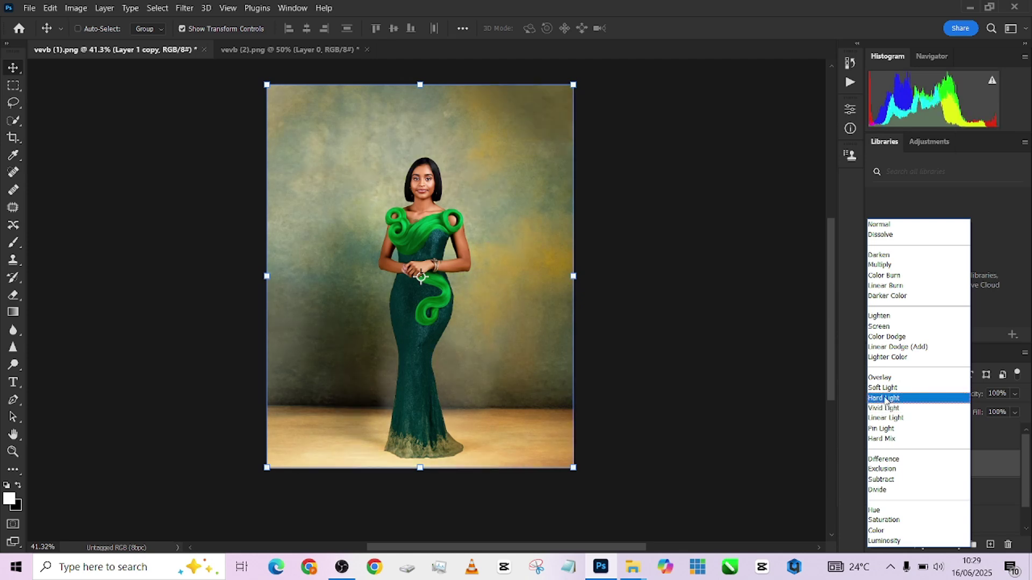
pyautogui.click(901, 264)
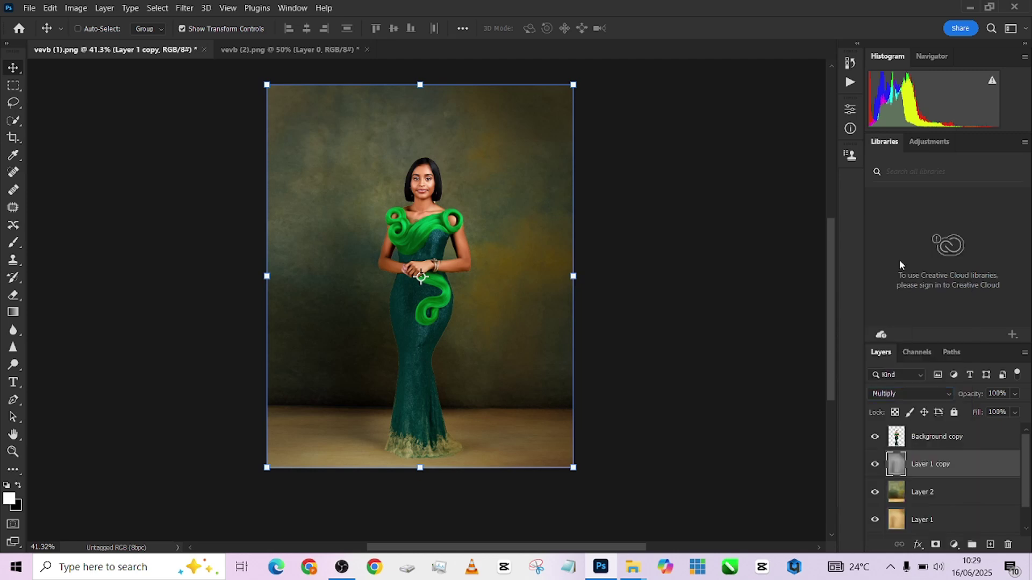
pyautogui.click(875, 464)
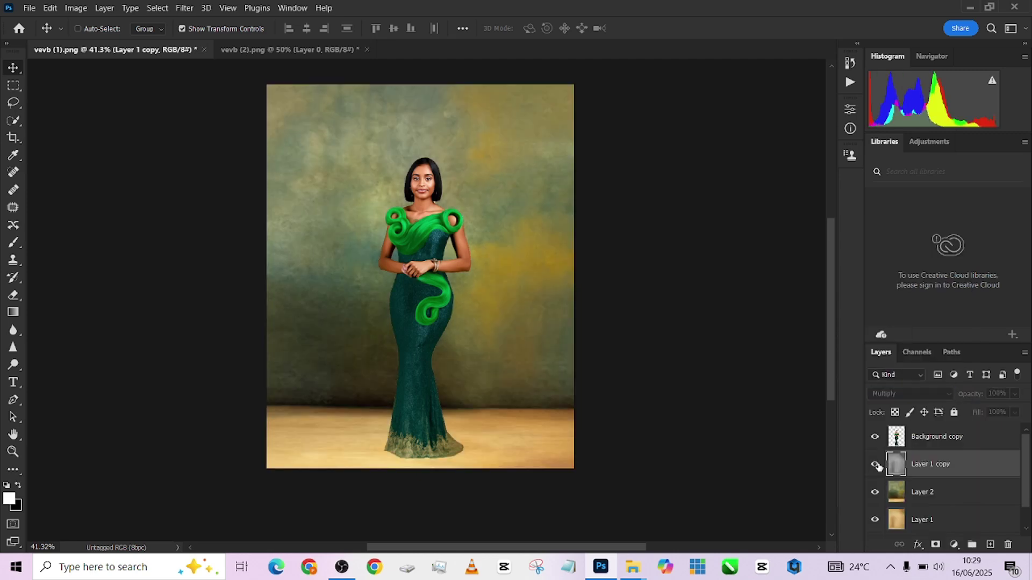
pyautogui.click(875, 464)
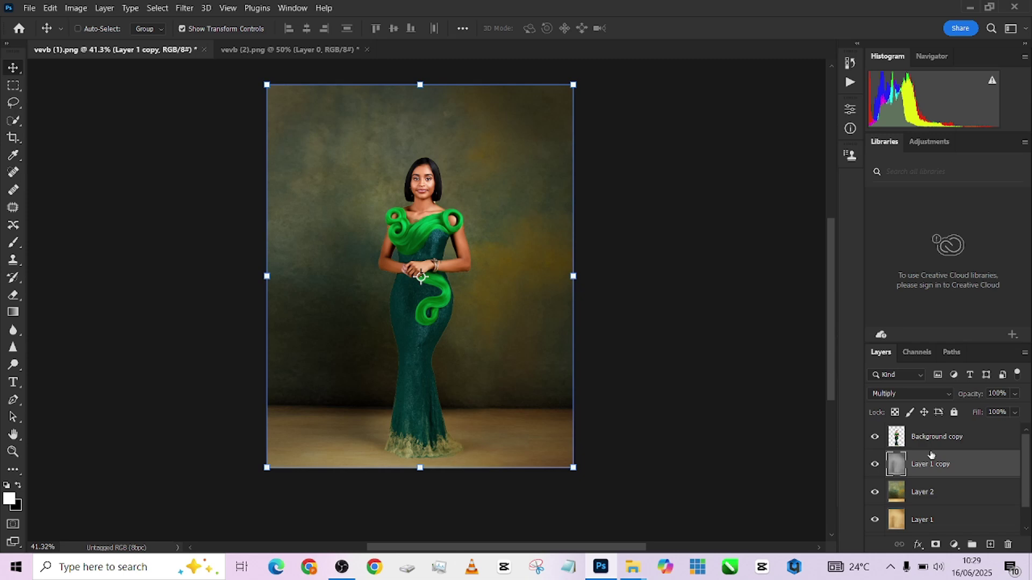
pyautogui.click(1015, 394)
pyautogui.moveTo(1020, 409); pyautogui.dragTo(1004, 412)
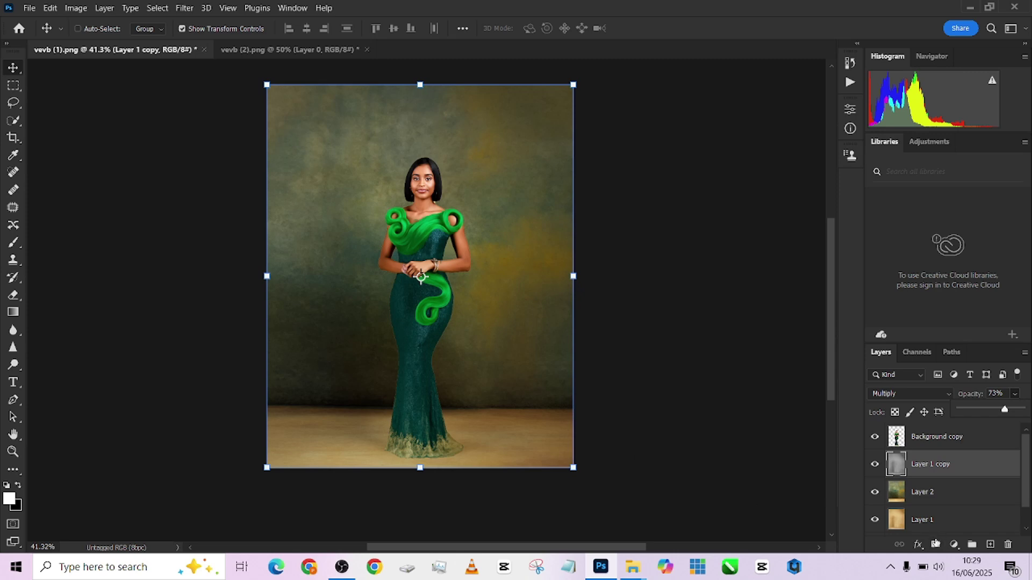
# Step: Add a Levels layer clipped to Layer 1 copy, moving the black input right
pyautogui.click(953, 546)
pyautogui.click(944, 366)
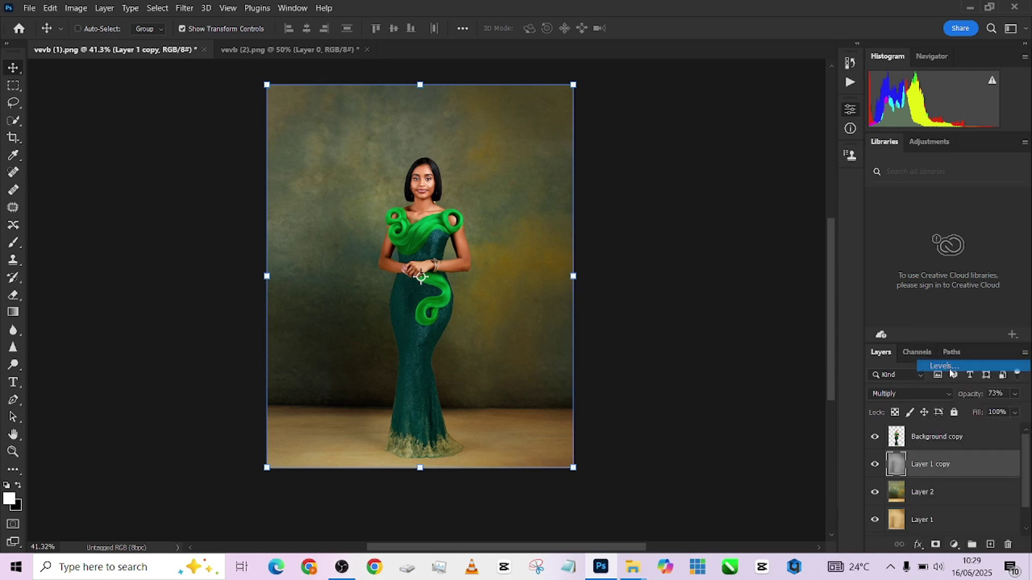
pyautogui.click(735, 345)
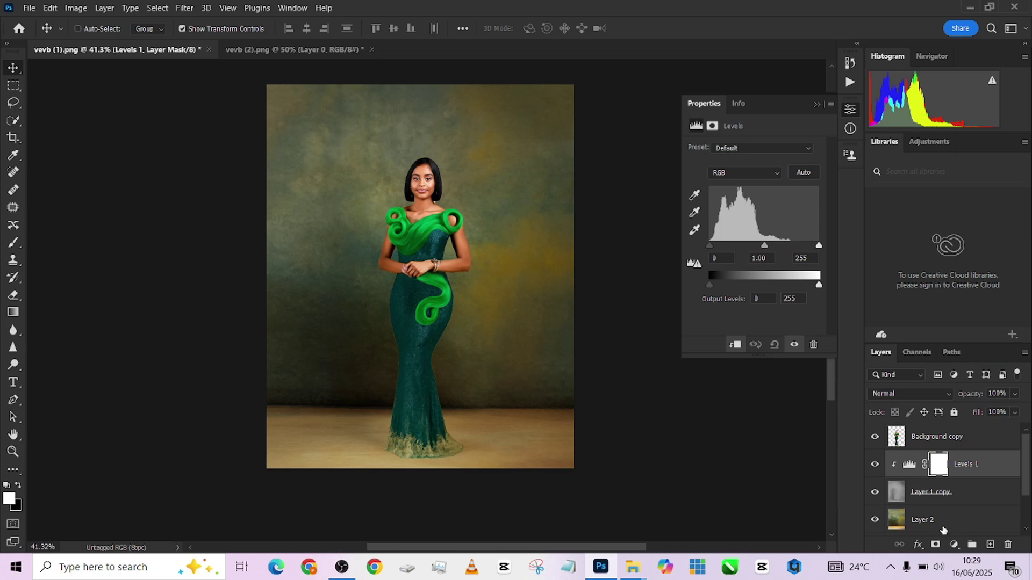
pyautogui.moveTo(712, 245); pyautogui.dragTo(752, 241)
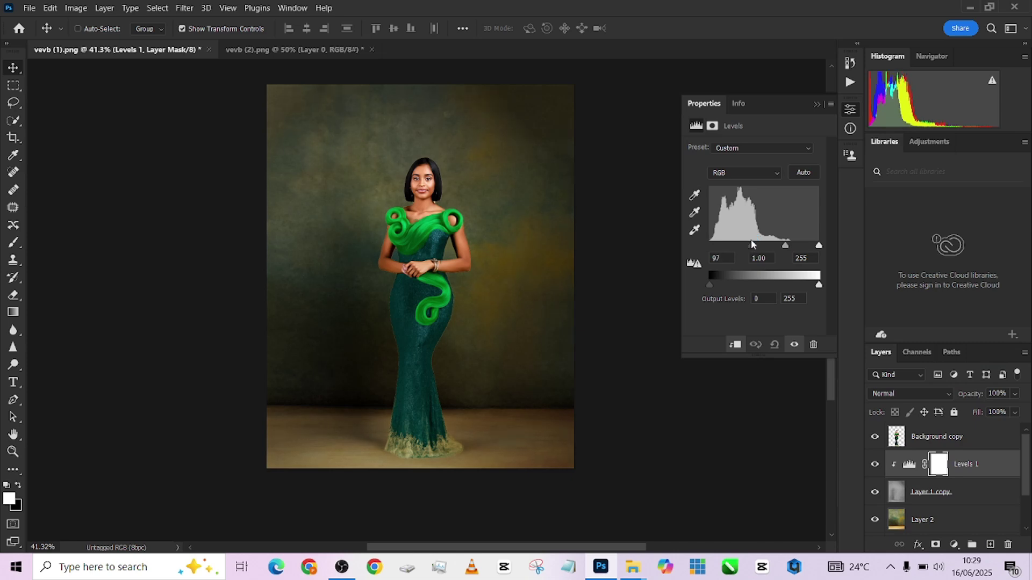
pyautogui.click(817, 104)
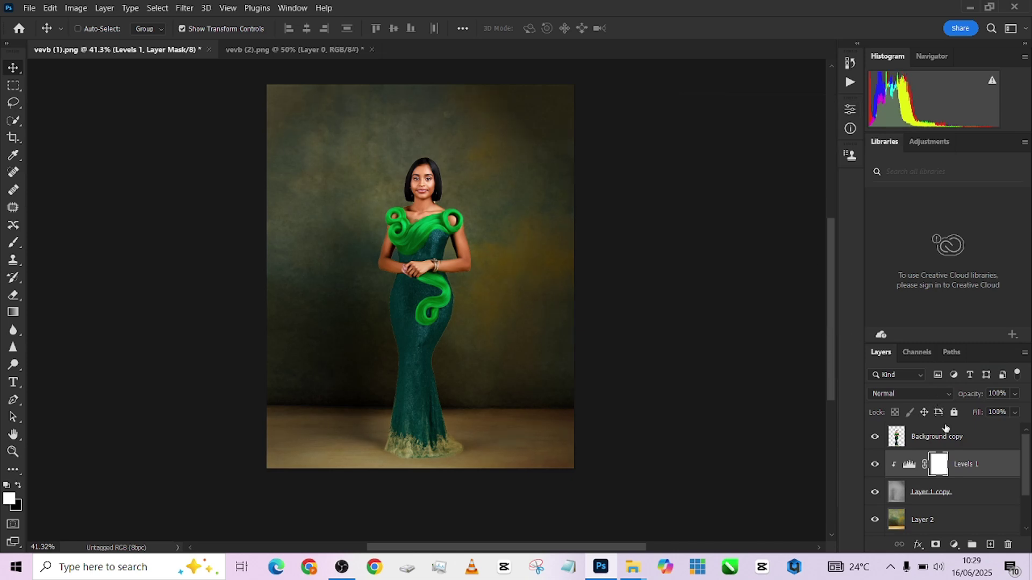
pyautogui.click(965, 492)
pyautogui.click(900, 394)
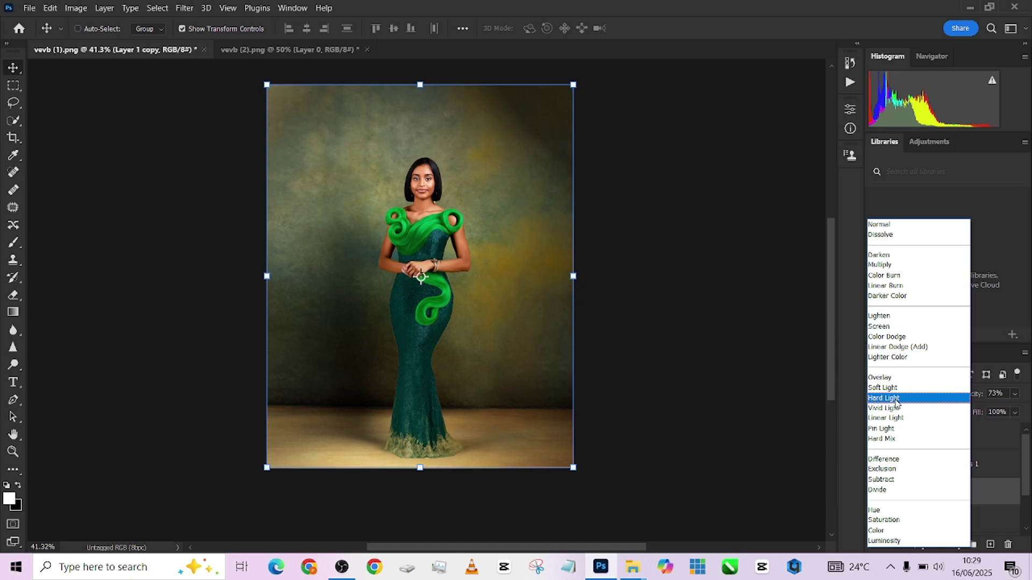
# Step: Keep Layer 1 copy on Multiply and lower Layer 2 opacity to 72%
pyautogui.click(886, 267)
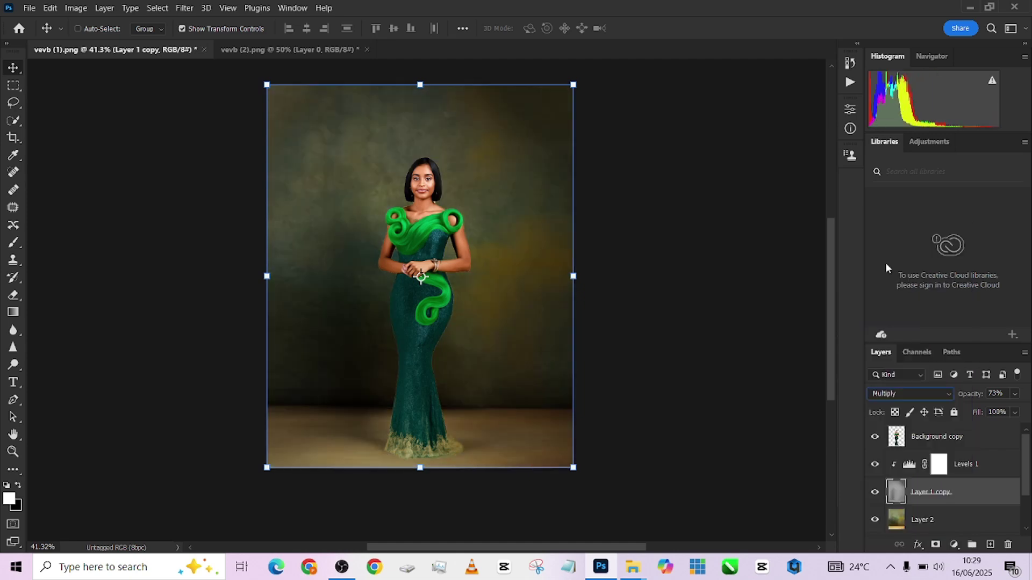
pyautogui.click(940, 519)
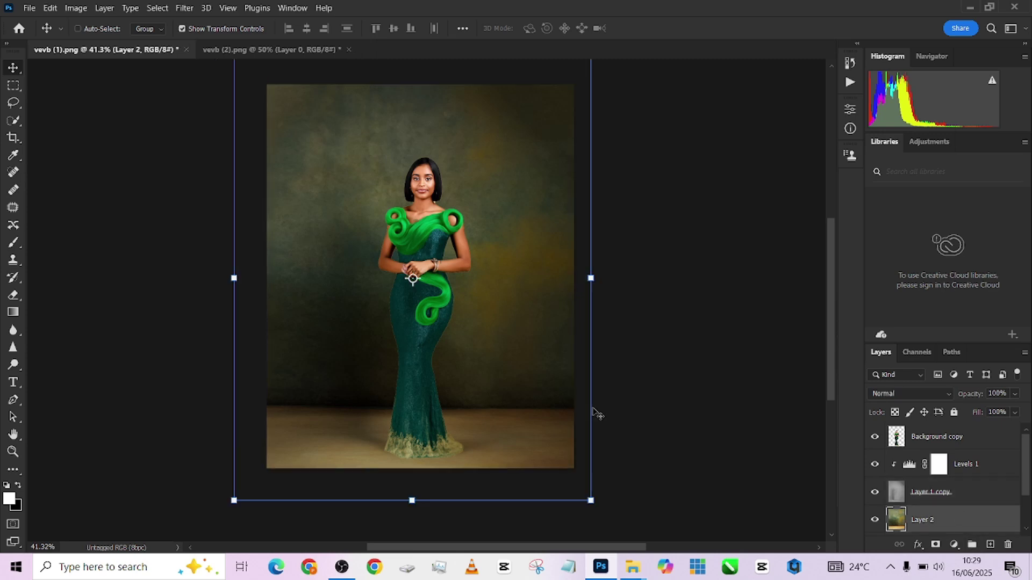
pyautogui.click(1015, 396)
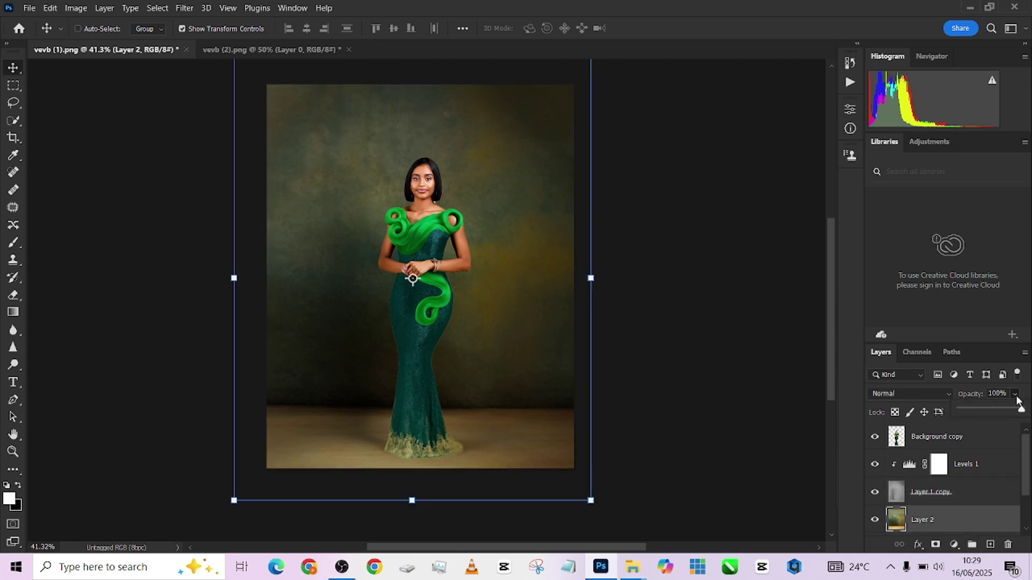
pyautogui.click(1003, 411)
pyautogui.moveTo(1003, 411); pyautogui.dragTo(1005, 412)
# Step: Lower the Layer 1 copy shadow layer to 61% opacity and compare it on and off
pyautogui.click(975, 498)
pyautogui.click(1015, 394)
pyautogui.click(997, 410)
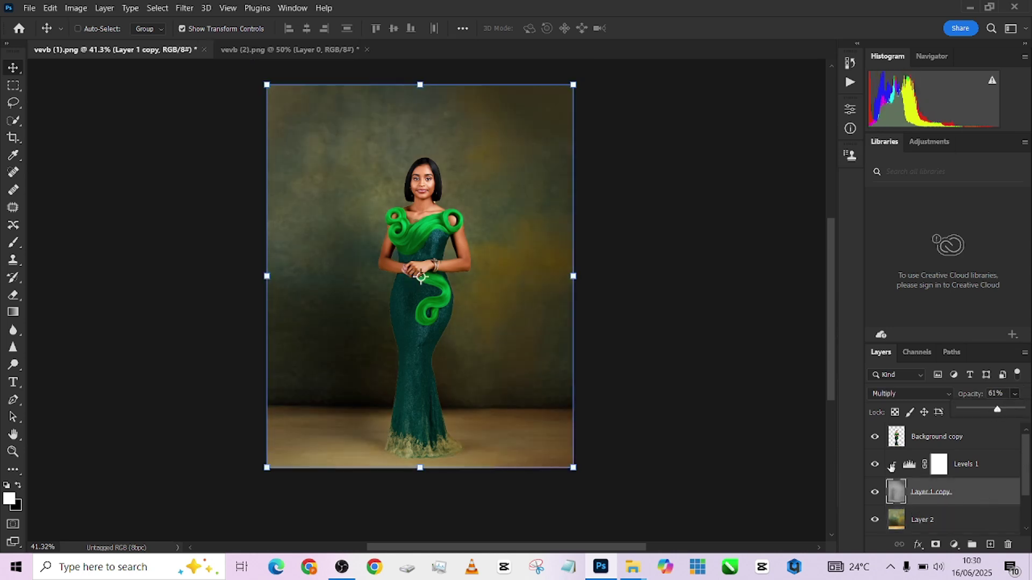
pyautogui.click(875, 491)
pyautogui.click(875, 491)
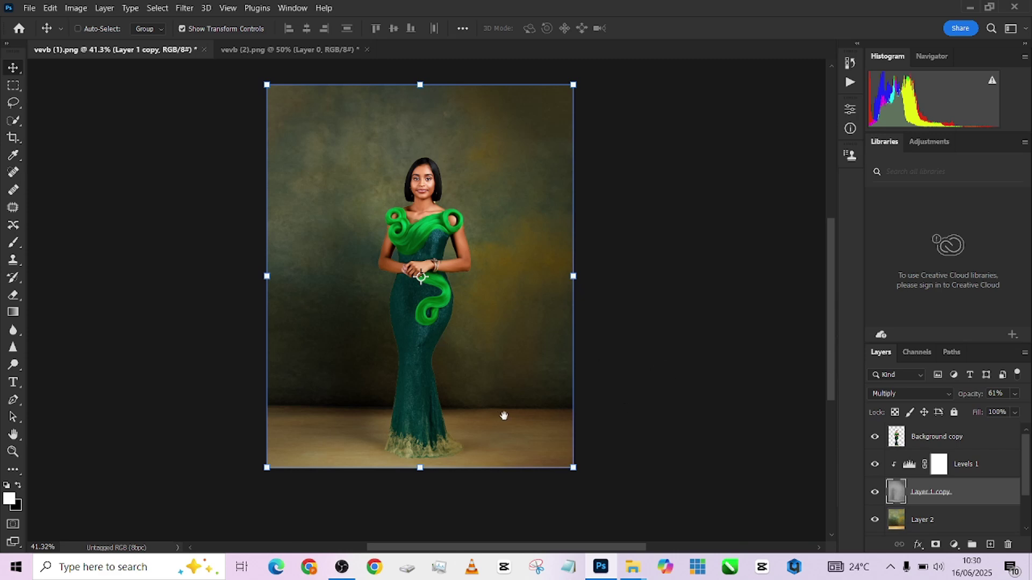
pyautogui.scroll(1, 521, 413)
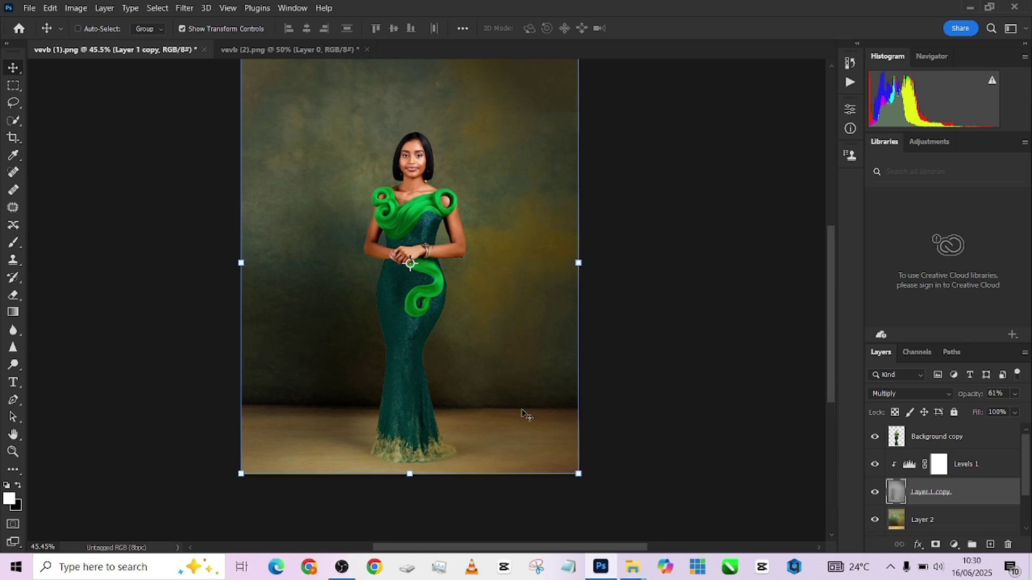
pyautogui.scroll(-1, 522, 413)
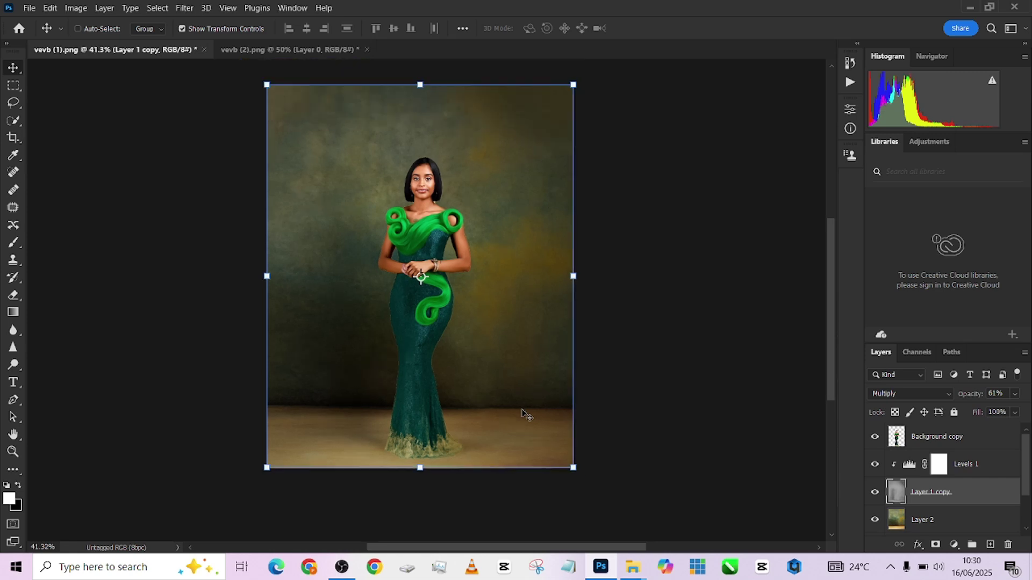
pyautogui.scroll(1, 516, 411)
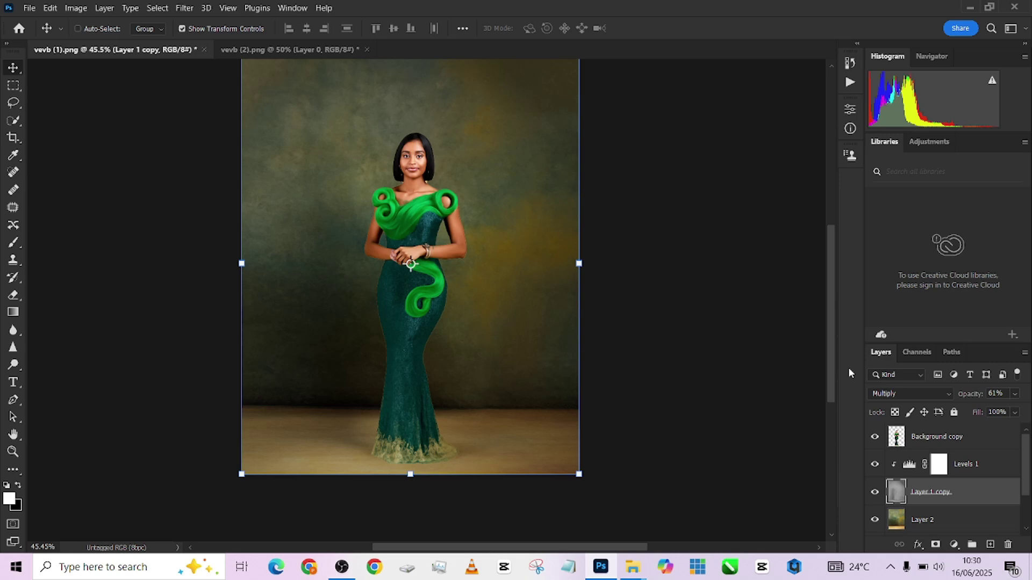
# Step: Add a Curves layer above Levels 1, pulling the RGB midpoint to Input 146, Output 104
pyautogui.click(986, 464)
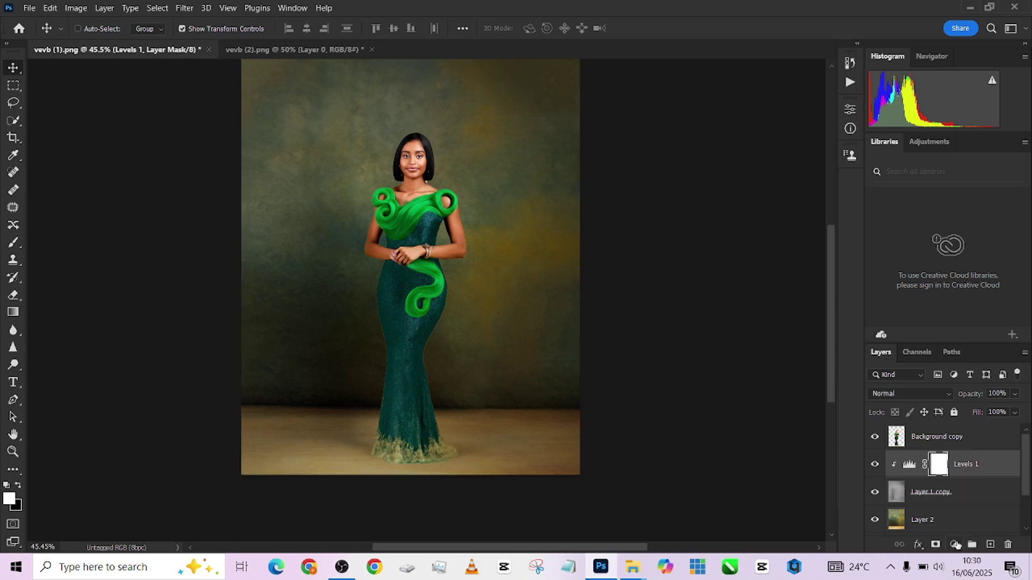
pyautogui.click(954, 545)
pyautogui.click(945, 371)
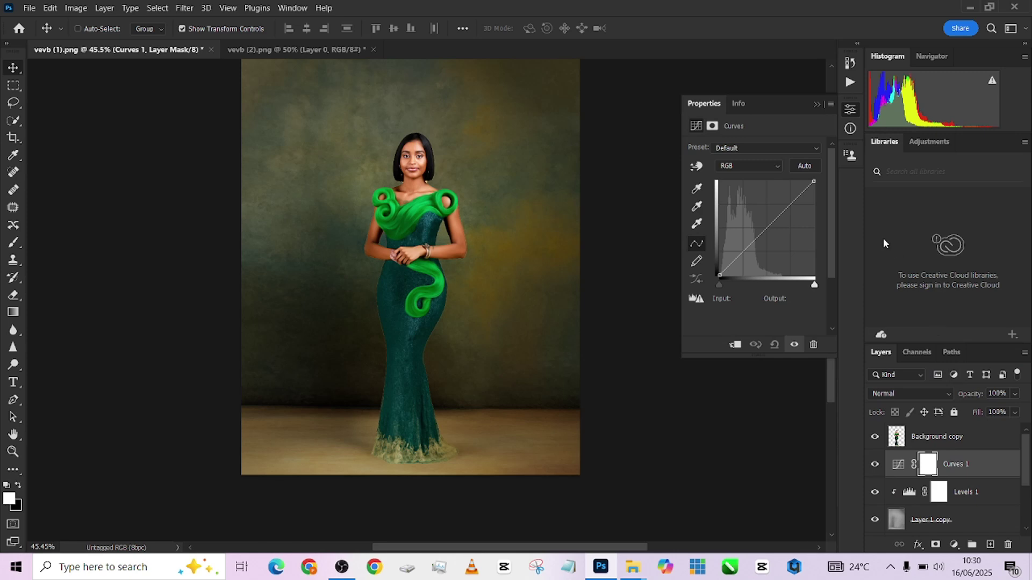
pyautogui.moveTo(774, 221); pyautogui.dragTo(774, 237)
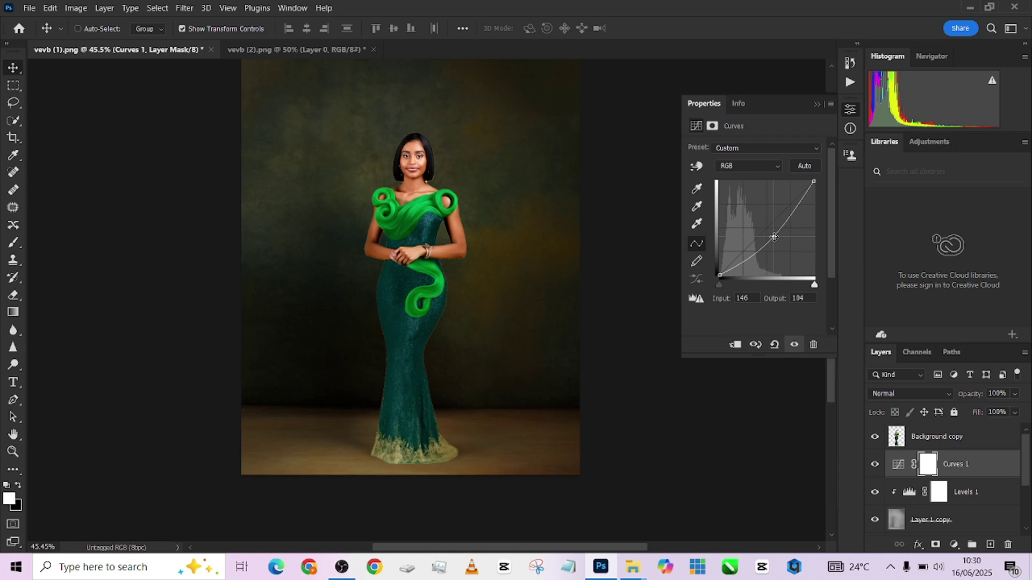
# Step: Set up a black soft brush and size it to about 1319 px
pyautogui.press('b')
pyautogui.press('x')
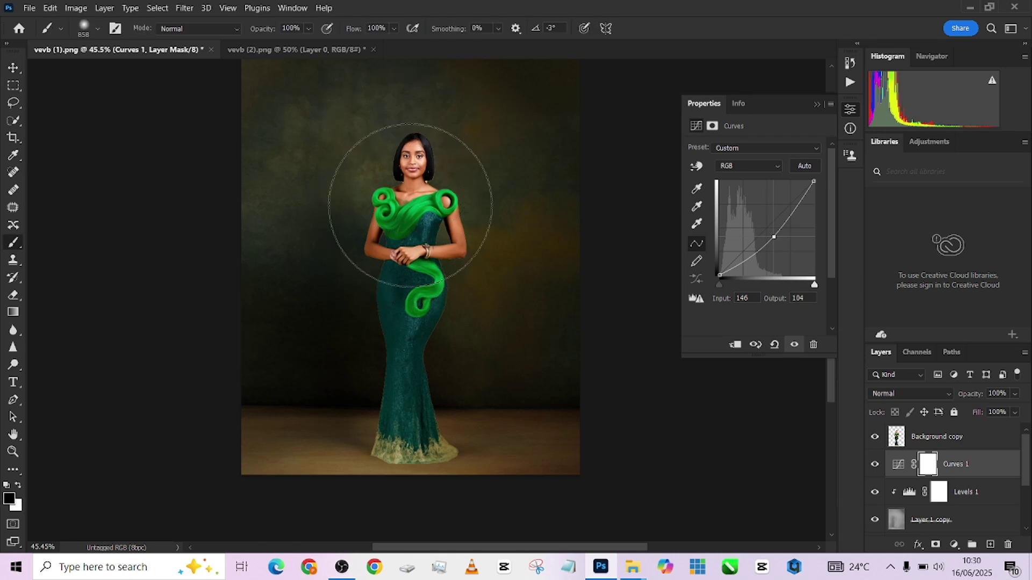
pyautogui.keyDown('alt'); pyautogui.rightClick(412, 190); pyautogui.keyUp('alt')
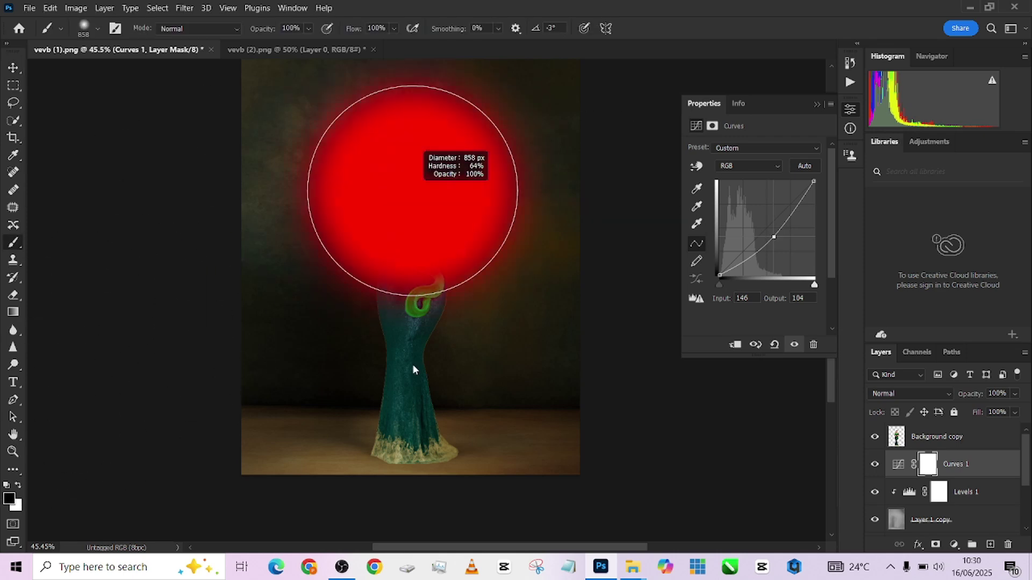
pyautogui.moveTo(413, 369)
pyautogui.mouseDown()
pyautogui.moveTo(411, 406)
pyautogui.moveTo(426, 336)
pyautogui.mouseUp()
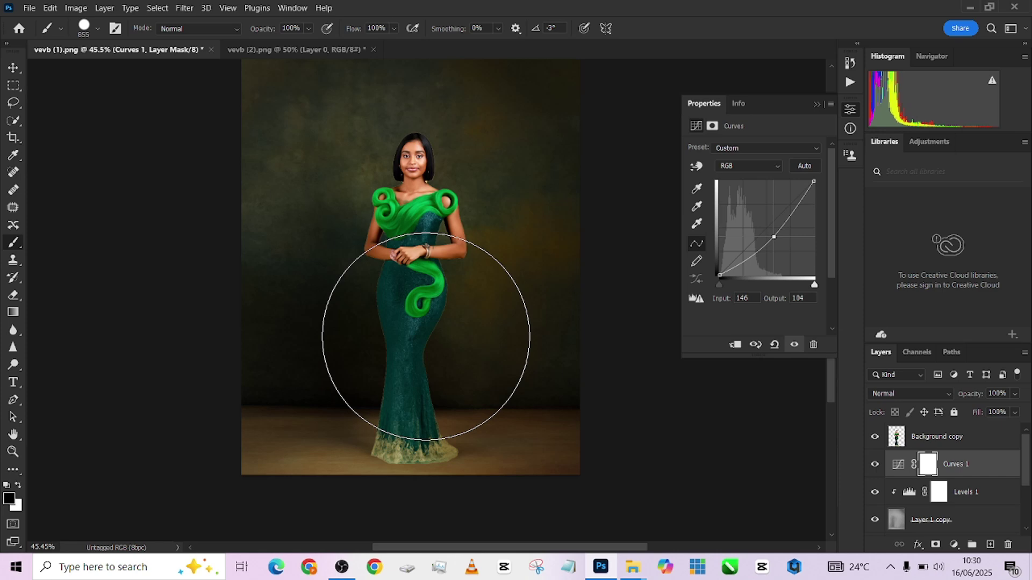
pyautogui.moveTo(417, 281); pyautogui.dragTo(509, 305)
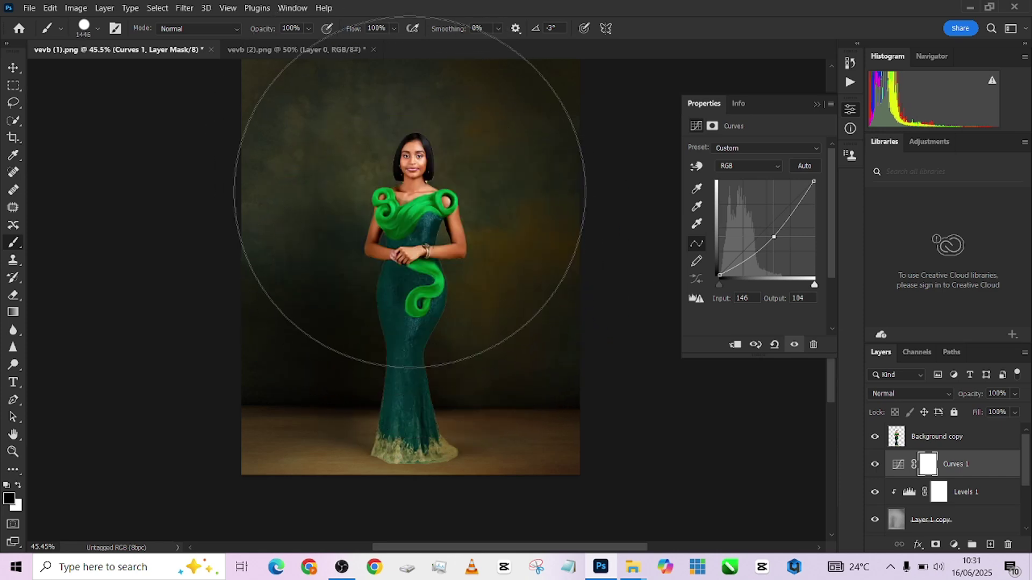
pyautogui.moveTo(403, 249); pyautogui.dragTo(387, 270)
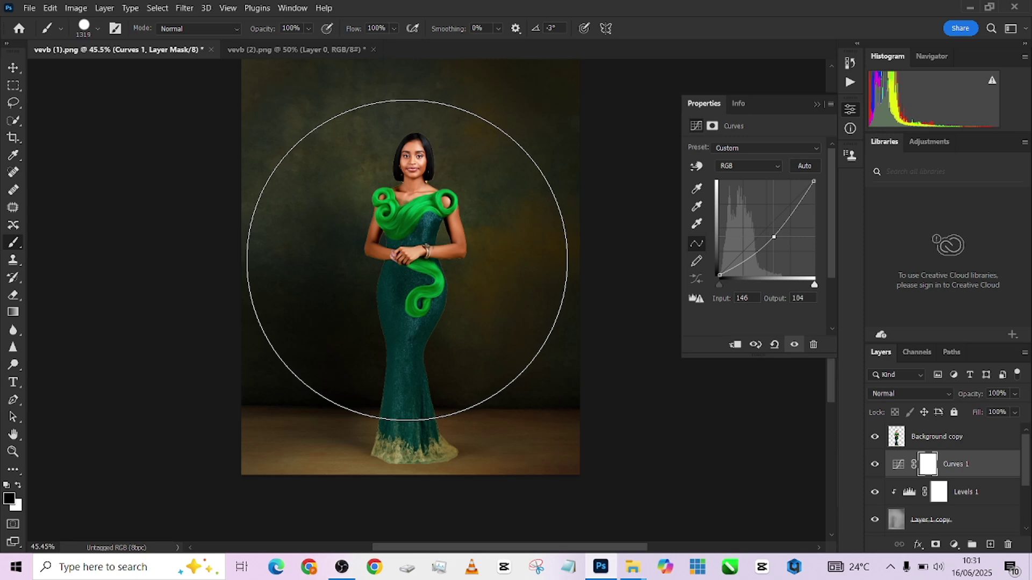
# Step: Stamp one 1330 px black circle on the Curves 1 mask behind the woman
pyautogui.click(406, 260)
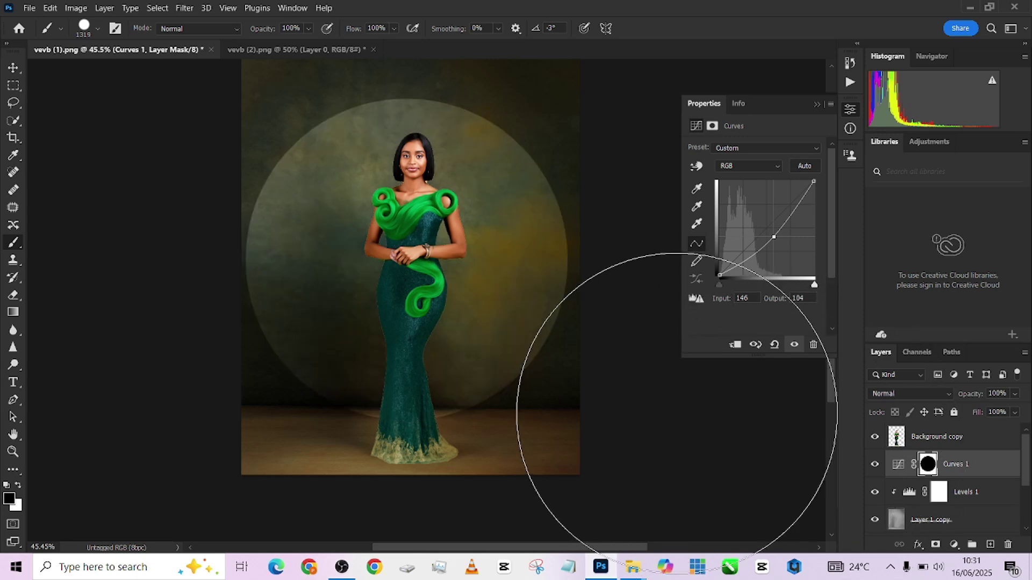
pyautogui.moveTo(546, 396); pyautogui.dragTo(425, 392)
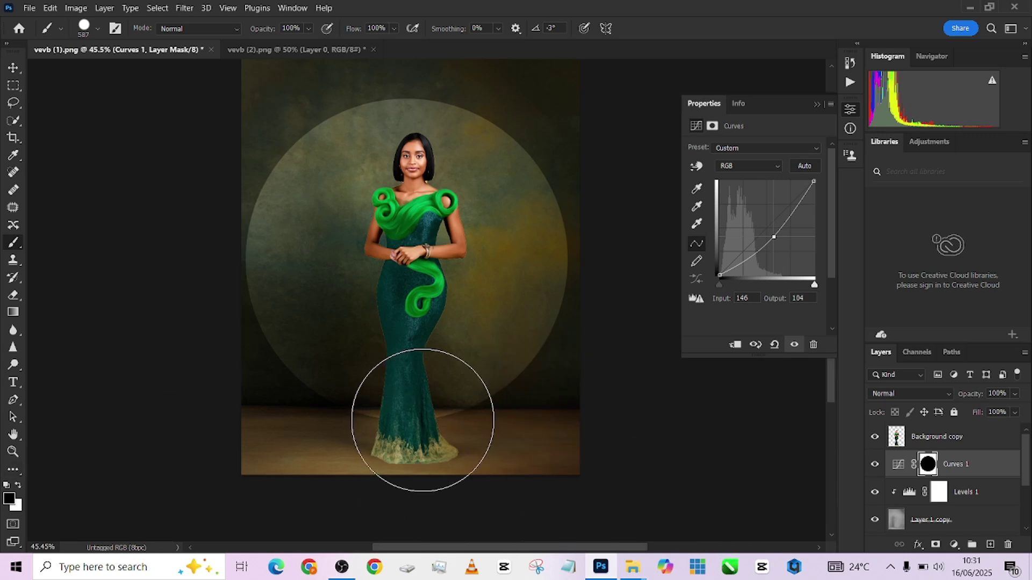
pyautogui.hotkey('ctrl', 'z')
pyautogui.moveTo(418, 244); pyautogui.dragTo(580, 269)
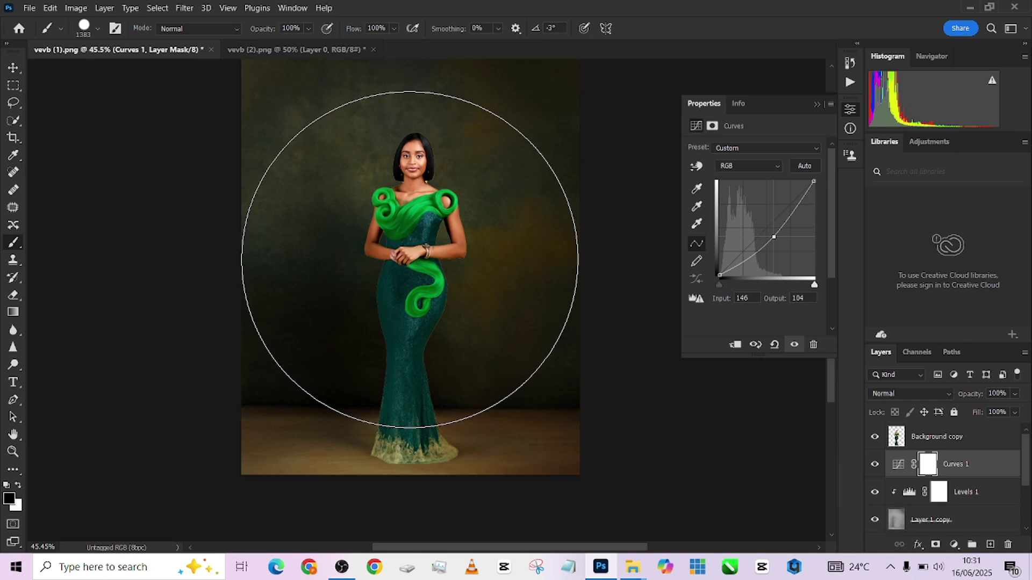
pyautogui.moveTo(411, 260); pyautogui.dragTo(410, 260)
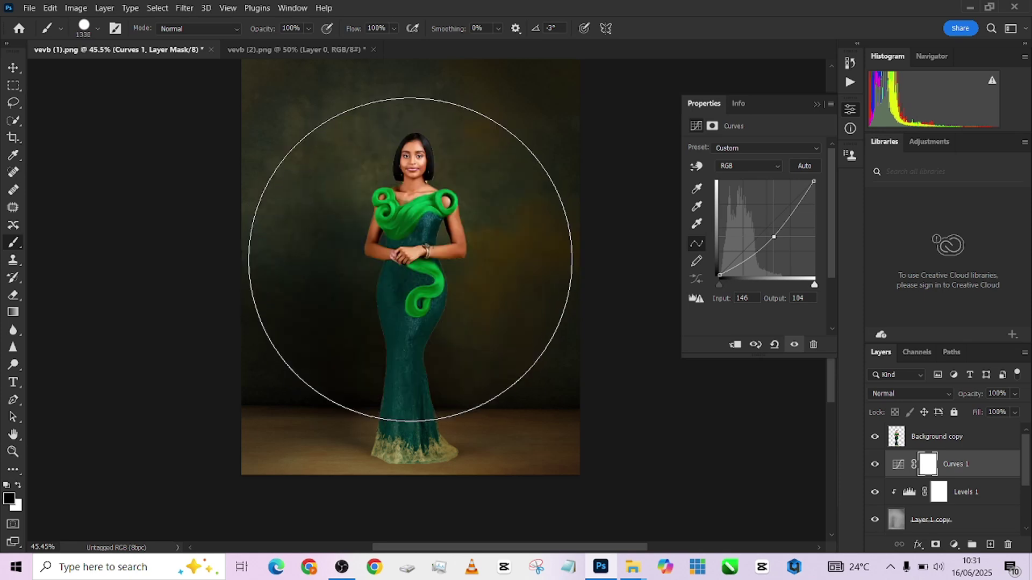
pyautogui.click(410, 260)
pyautogui.press('v')
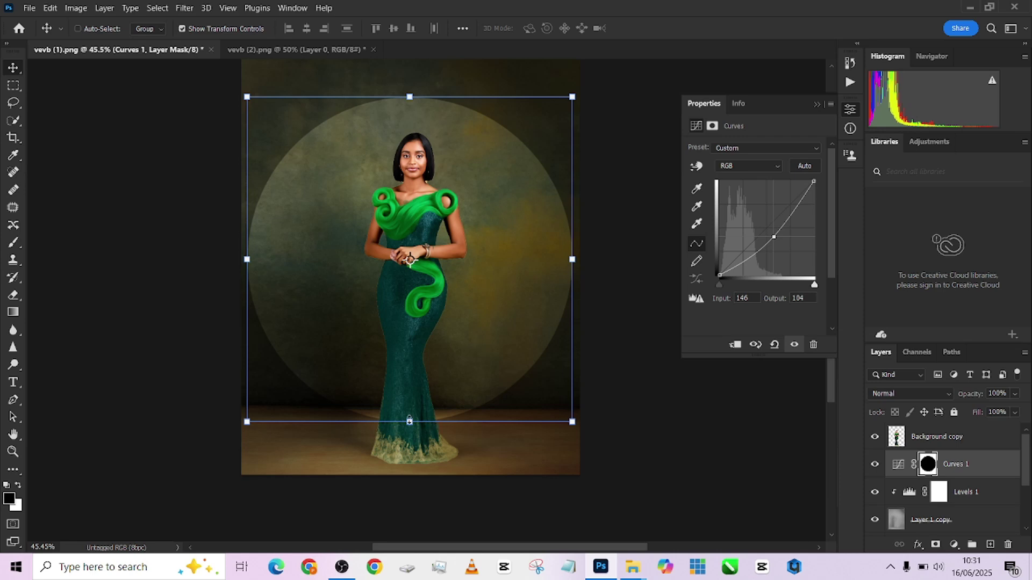
# Step: Stretch the mask circle into a tall oval, about 96% wide and 116% high, and commit it
pyautogui.moveTo(409, 422); pyautogui.dragTo(412, 470)
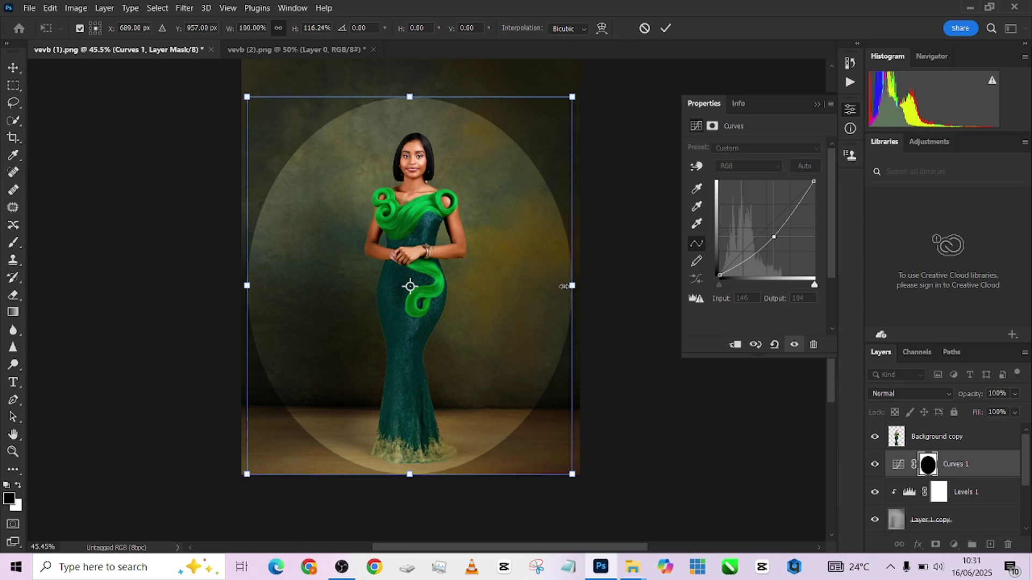
pyautogui.moveTo(572, 286); pyautogui.dragTo(564, 286)
pyautogui.moveTo(243, 286); pyautogui.dragTo(251, 286)
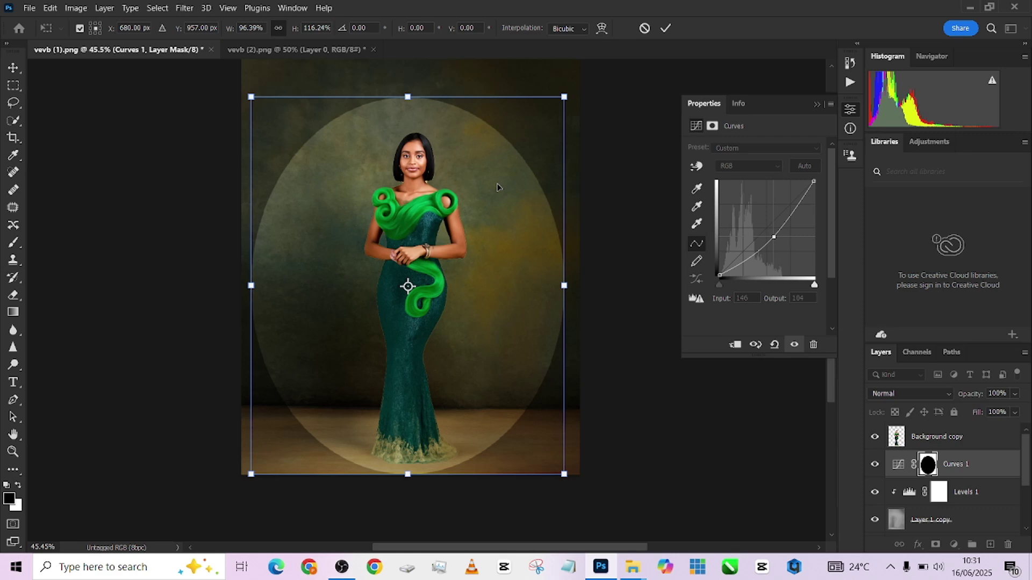
pyautogui.click(666, 28)
pyautogui.click(13, 85)
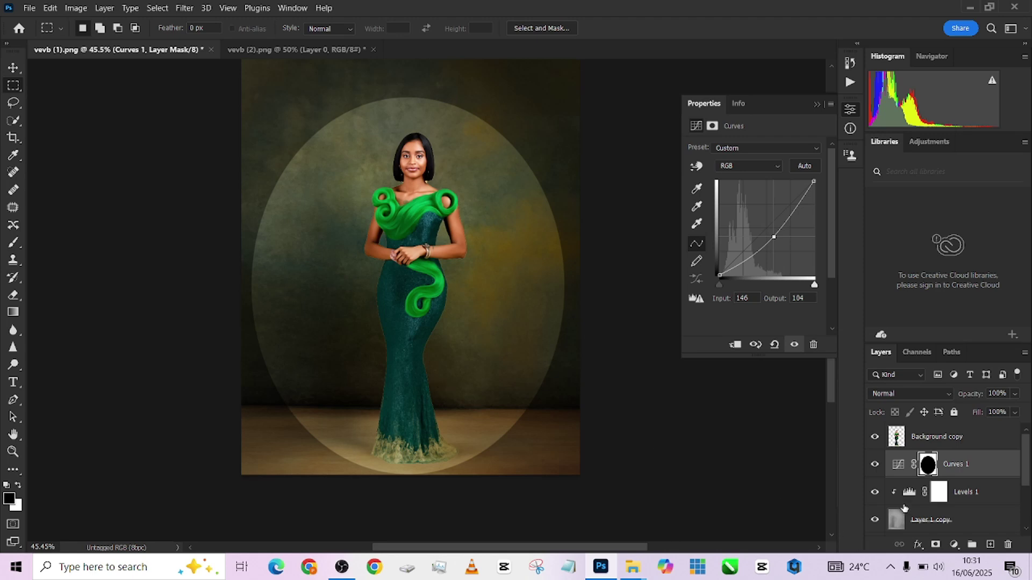
pyautogui.click(896, 467)
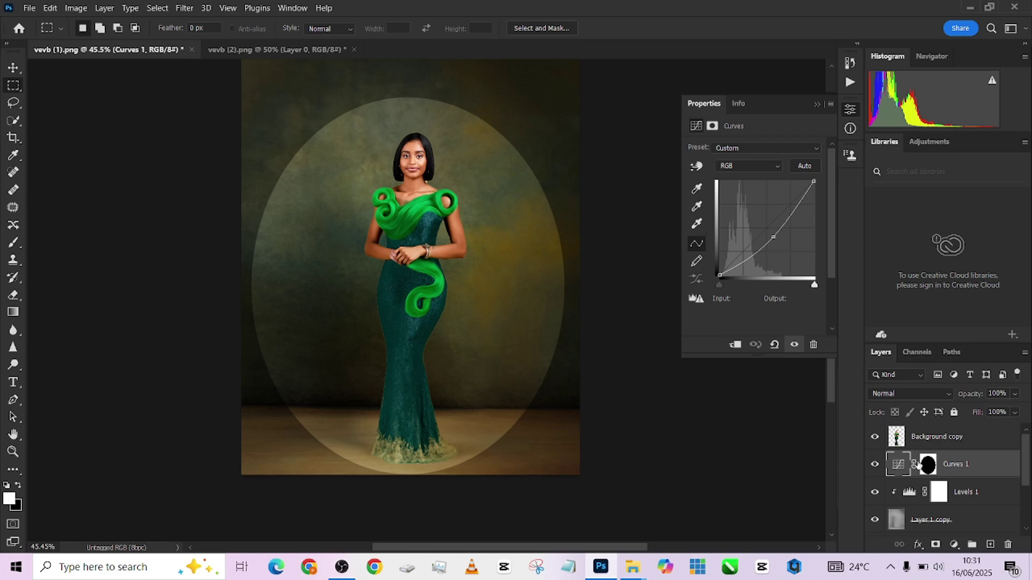
# Step: Feather the Curves 1 oval mask by 103.9 px, toggling it to compare the result
pyautogui.click(927, 465)
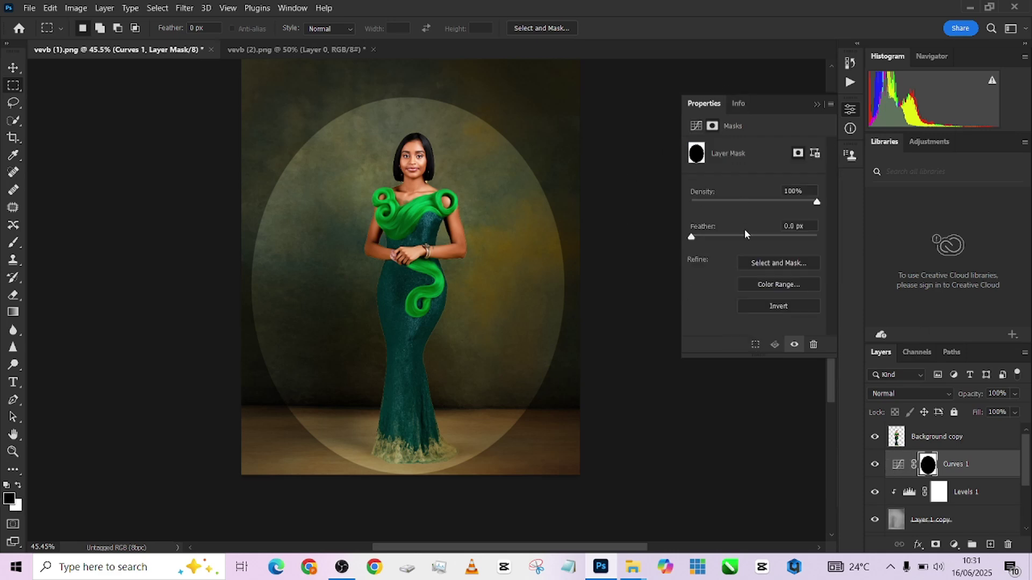
pyautogui.moveTo(753, 235); pyautogui.dragTo(772, 238)
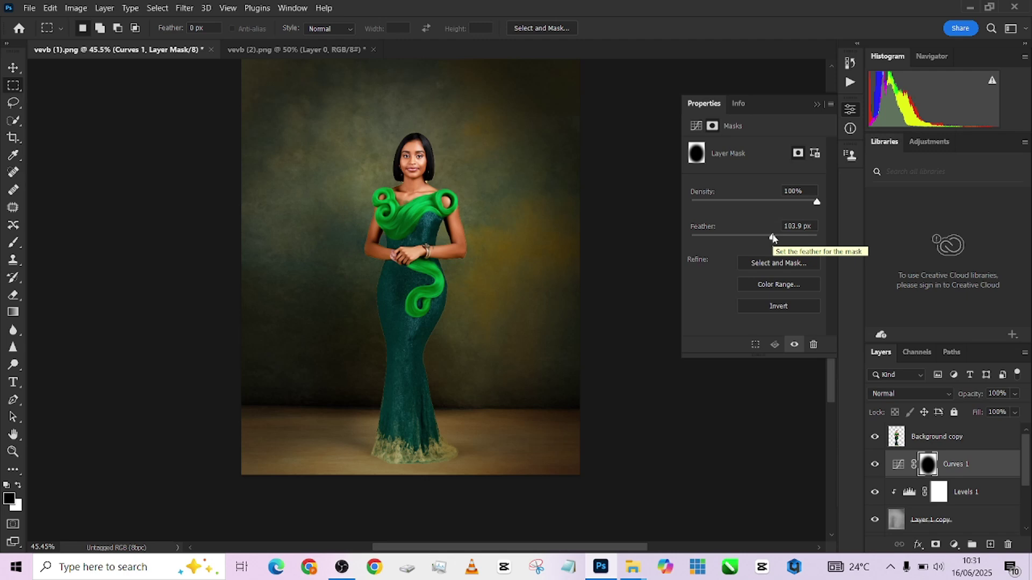
pyautogui.click(874, 465)
pyautogui.click(875, 465)
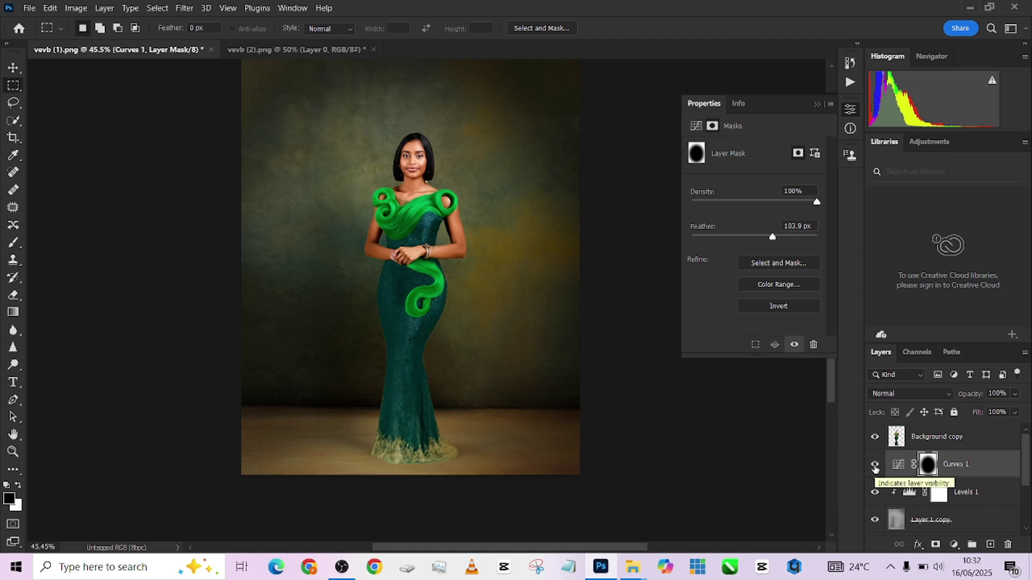
pyautogui.scroll(3, 669, 357)
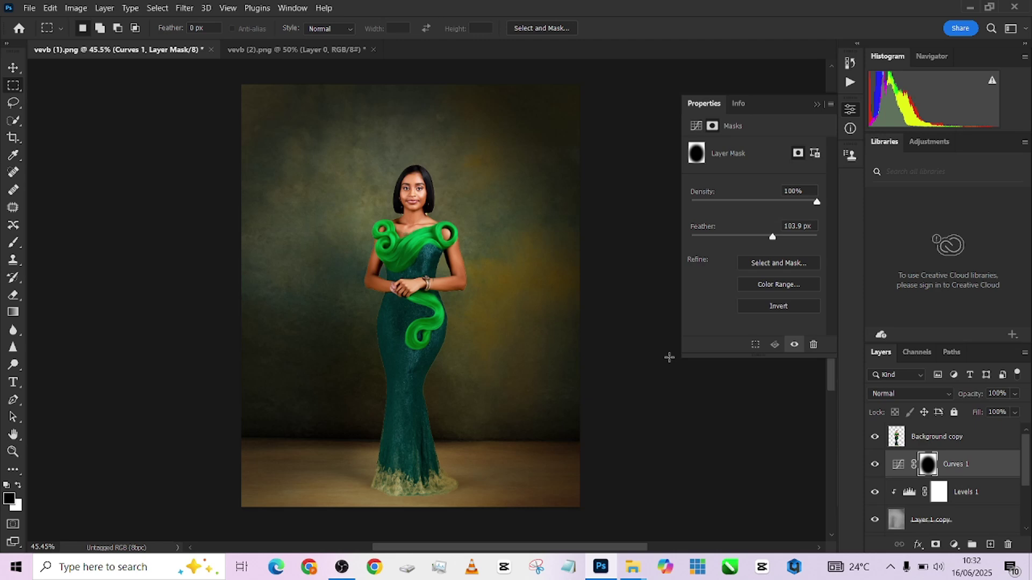
# Step: Add a Color Lookup layer above Background copy using the TensionGreen.3DL look
pyautogui.click(954, 437)
pyautogui.click(955, 544)
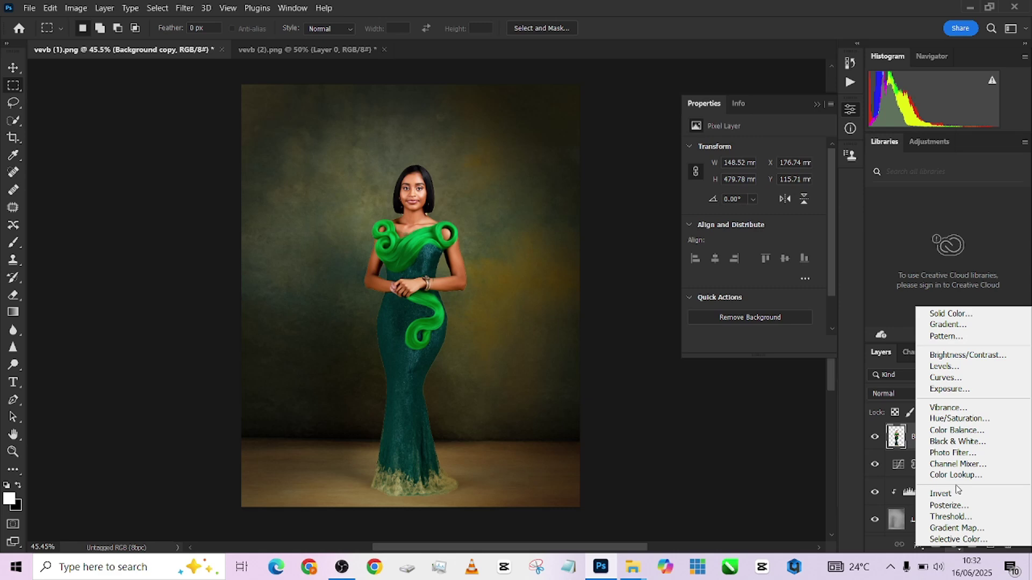
pyautogui.click(958, 475)
pyautogui.click(782, 150)
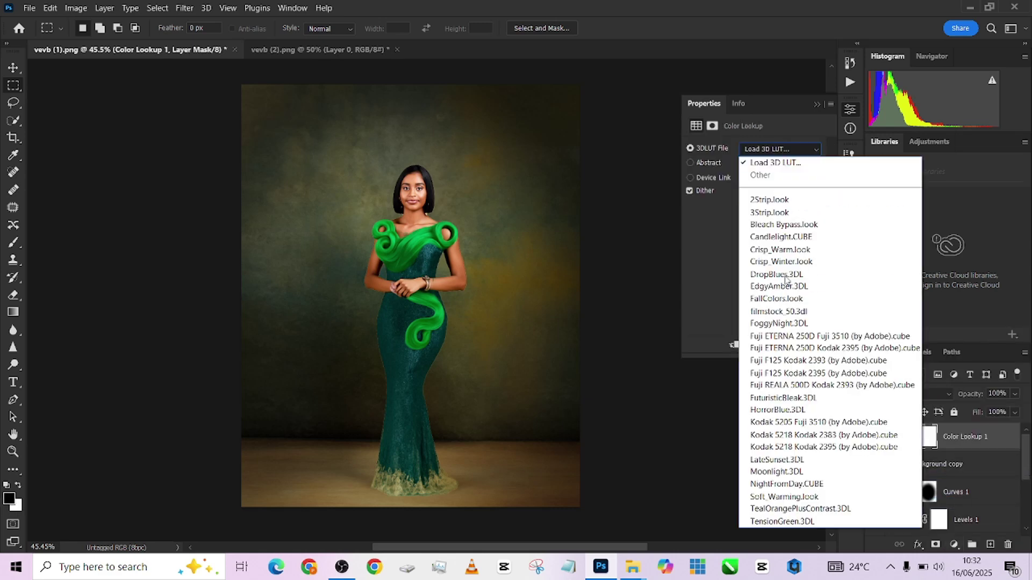
pyautogui.click(795, 523)
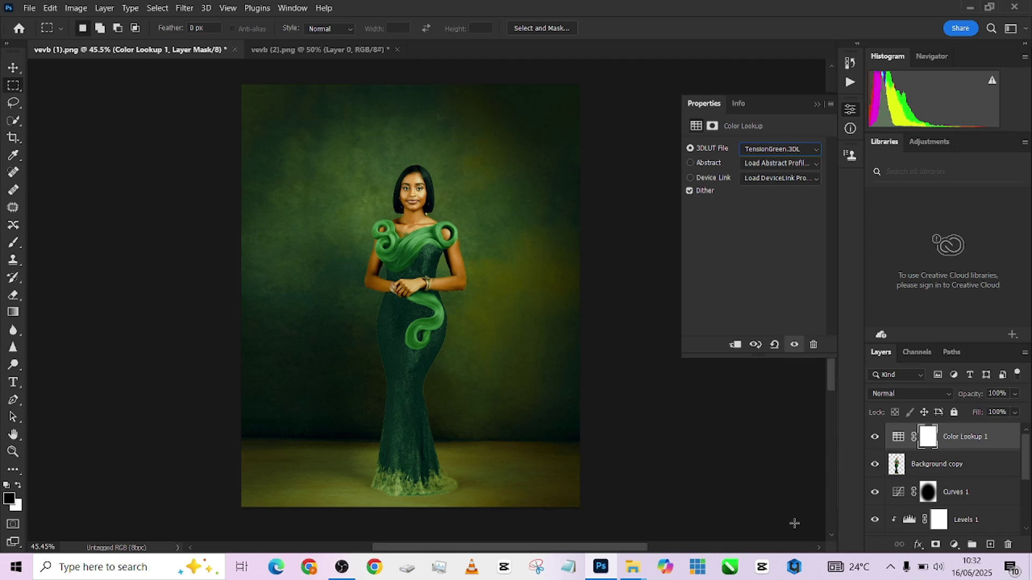
# Step: Lower the Color Lookup layer's opacity to 29%, toggling it on and off to compare
pyautogui.click(1015, 412)
pyautogui.moveTo(1004, 412); pyautogui.dragTo(990, 413)
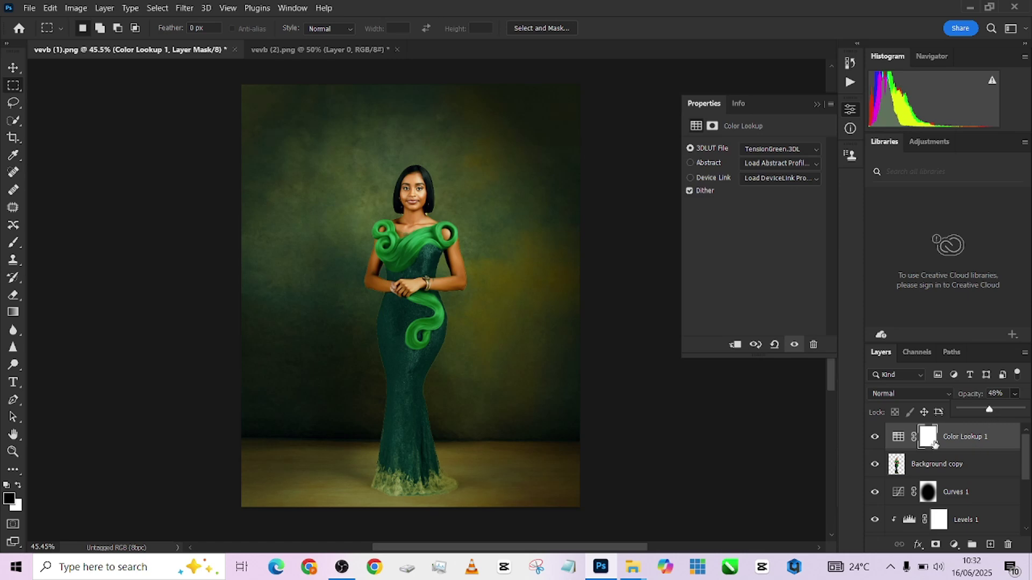
pyautogui.click(875, 436)
pyautogui.click(875, 437)
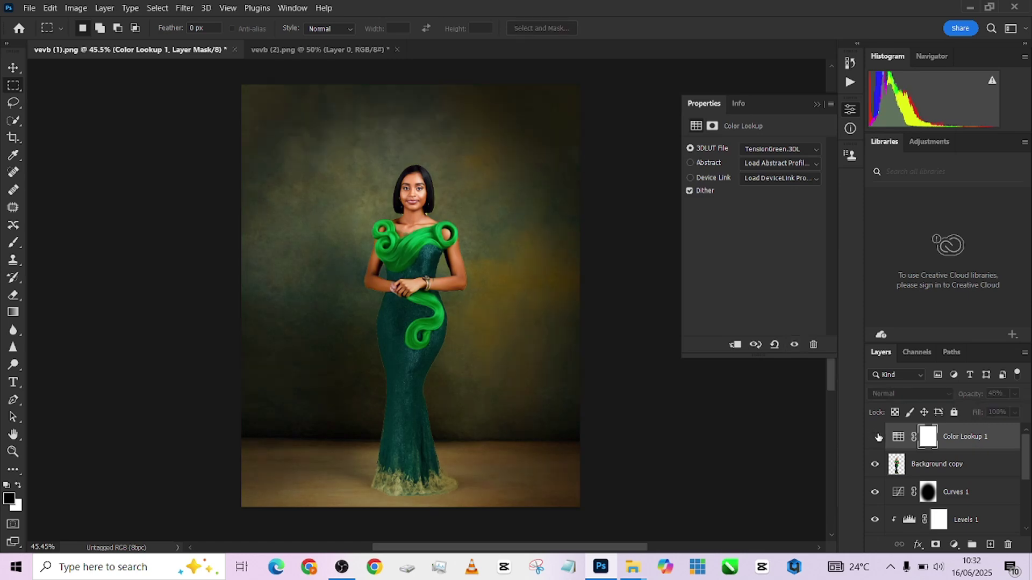
pyautogui.click(1014, 395)
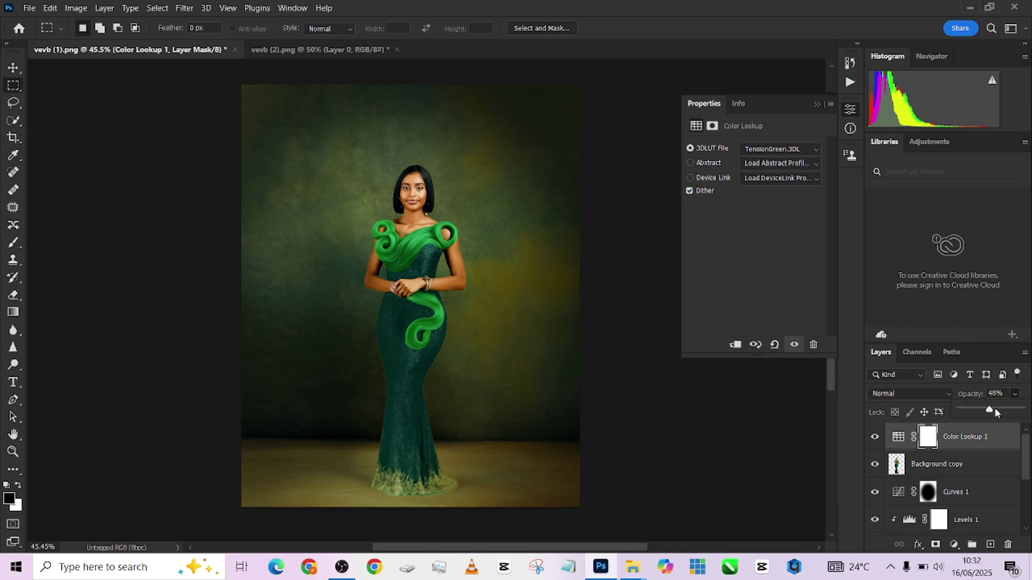
pyautogui.moveTo(969, 408); pyautogui.dragTo(978, 412)
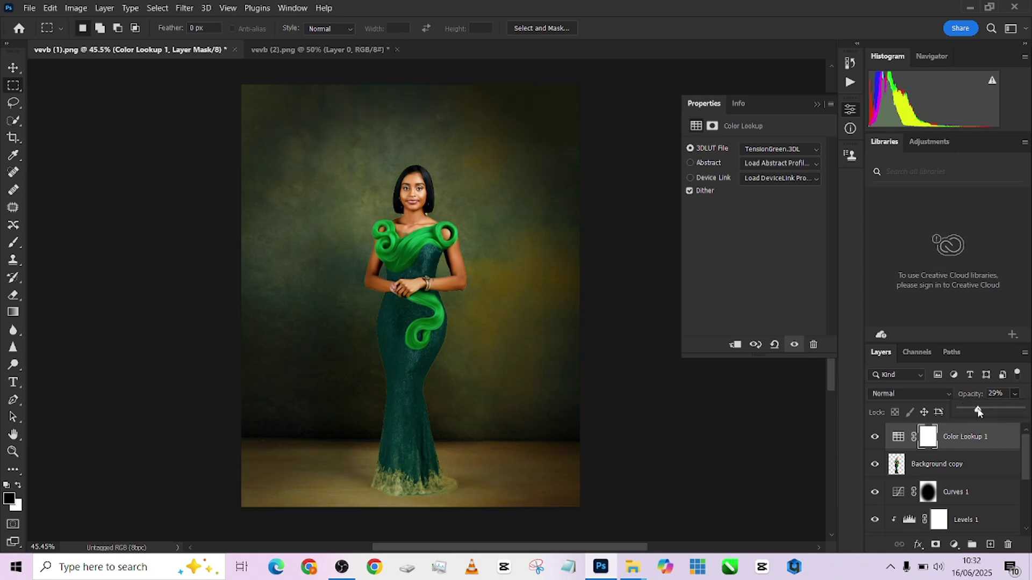
pyautogui.click(875, 437)
pyautogui.click(875, 437)
pyautogui.click(875, 437)
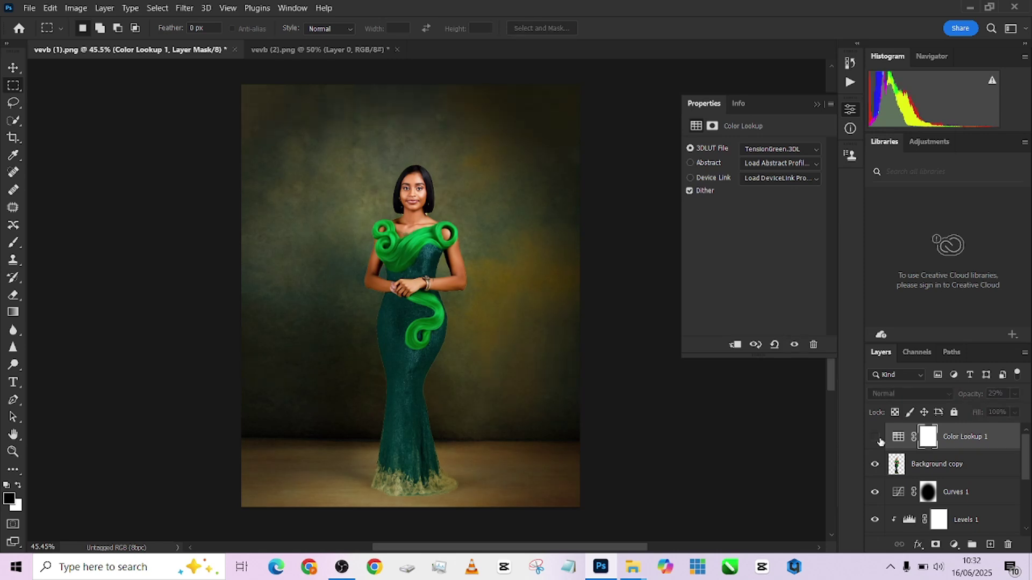
pyautogui.click(875, 437)
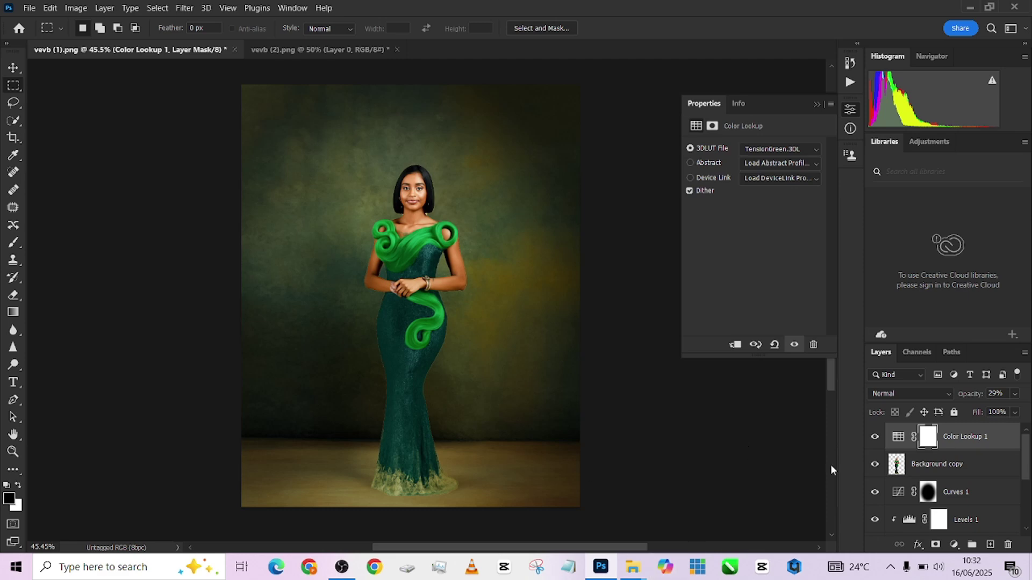
# Step: Load the woman's outline from Background copy and contract the selection by 1 px
pyautogui.keyDown('ctrl'); pyautogui.click(895, 465); pyautogui.keyUp('ctrl')
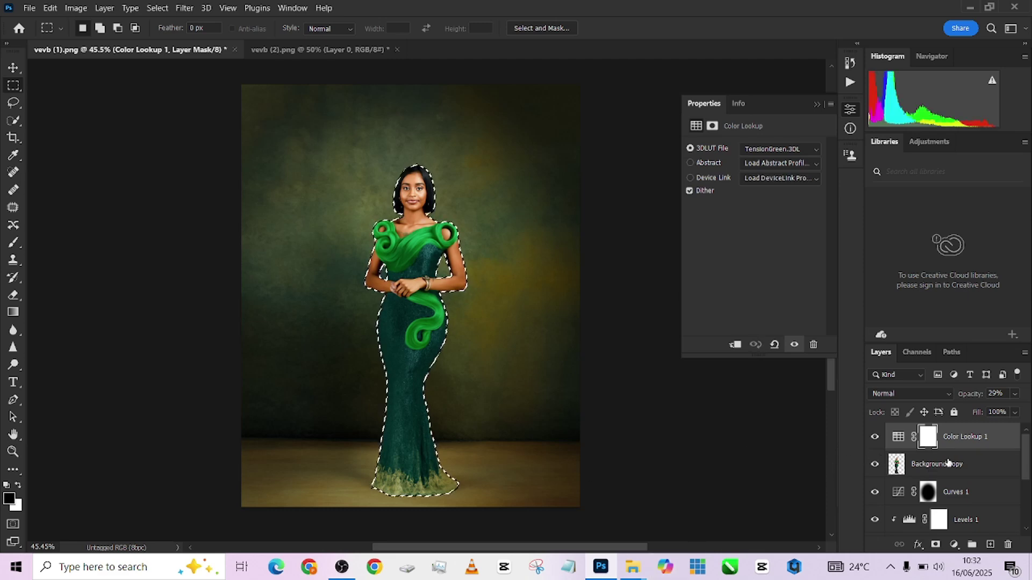
pyautogui.click(947, 464)
pyautogui.click(157, 7)
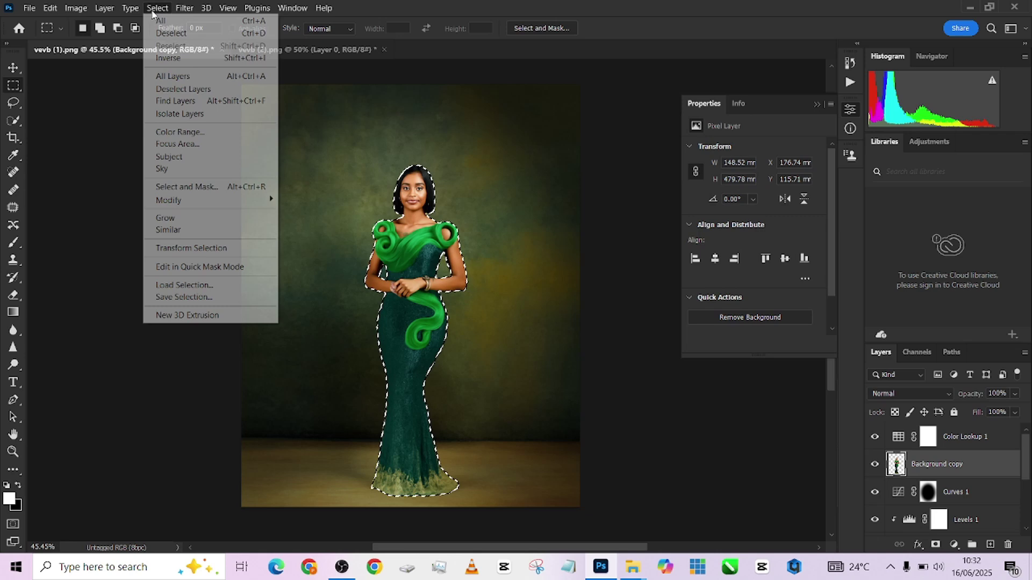
pyautogui.moveTo(177, 207)
pyautogui.click(292, 235)
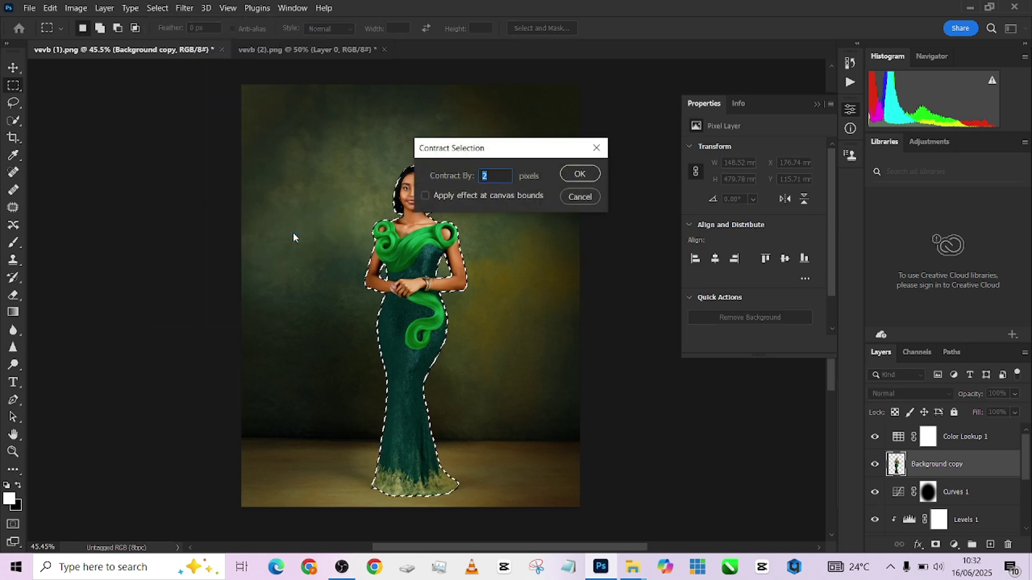
pyautogui.write('0.5')
pyautogui.click(580, 174)
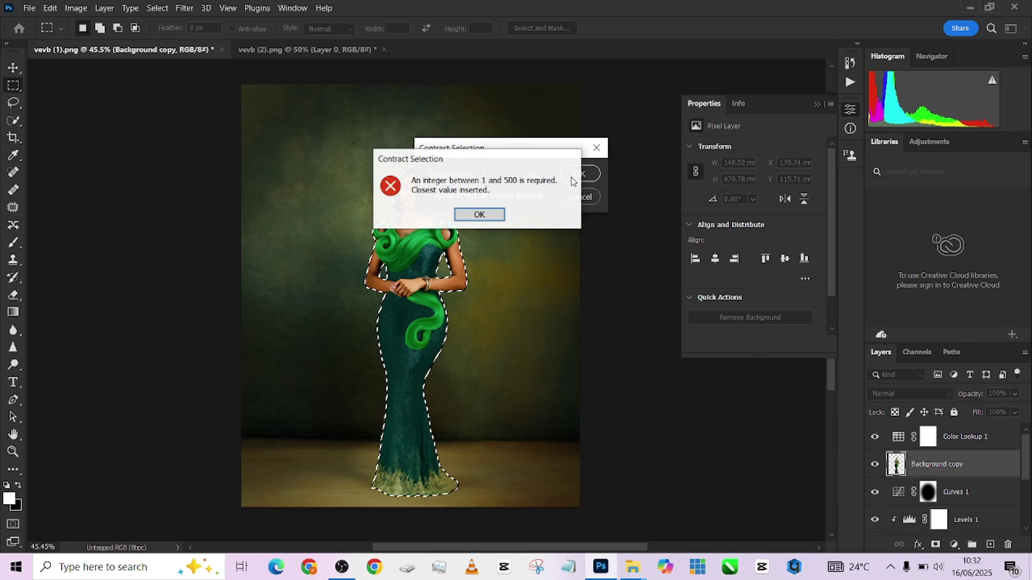
pyautogui.click(479, 215)
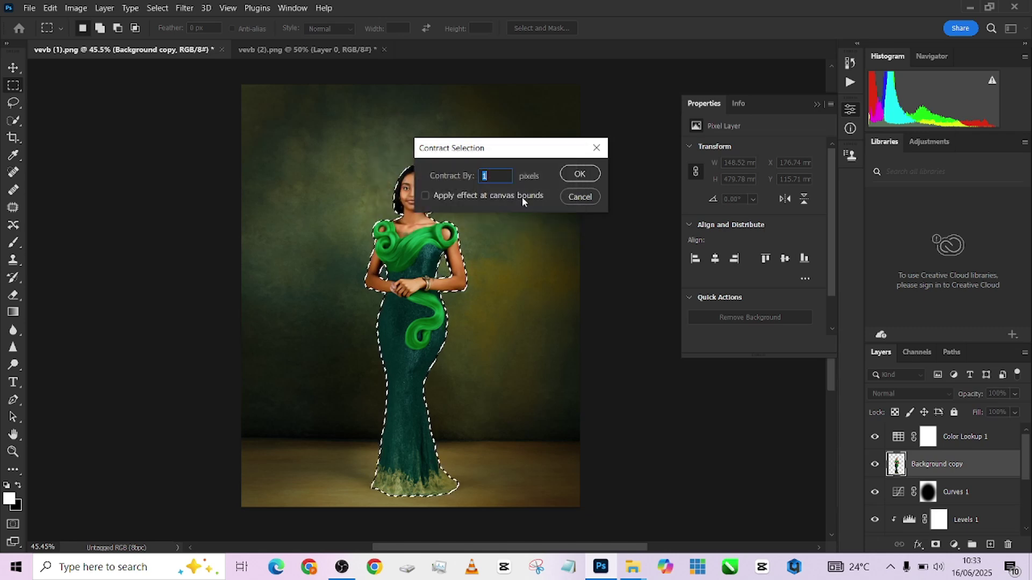
pyautogui.click(578, 175)
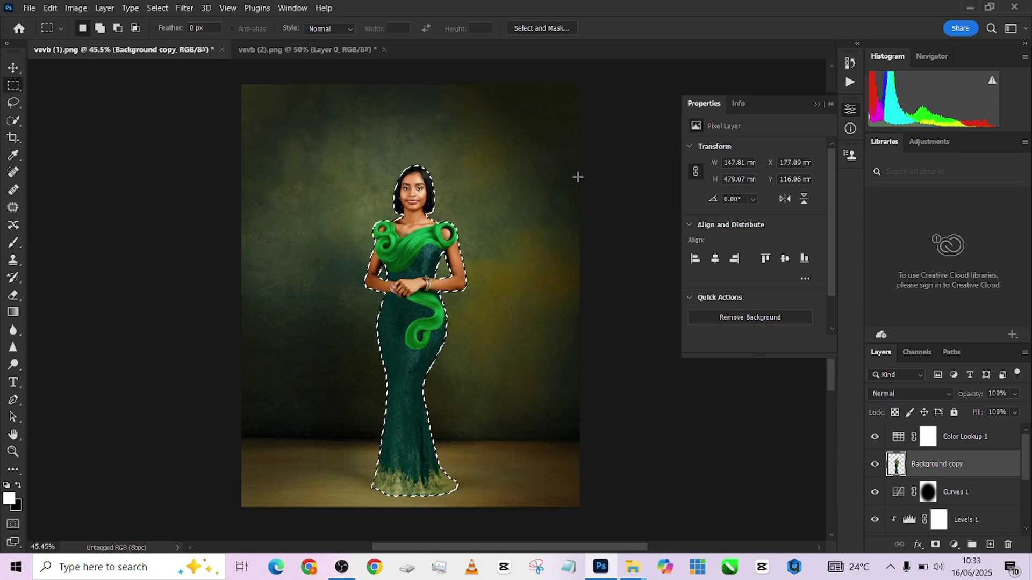
# Step: Invert the selection, delete the edge fringe, and deselect
pyautogui.scroll(1, 484, 261)
pyautogui.rightClick(485, 262)
pyautogui.click(513, 279)
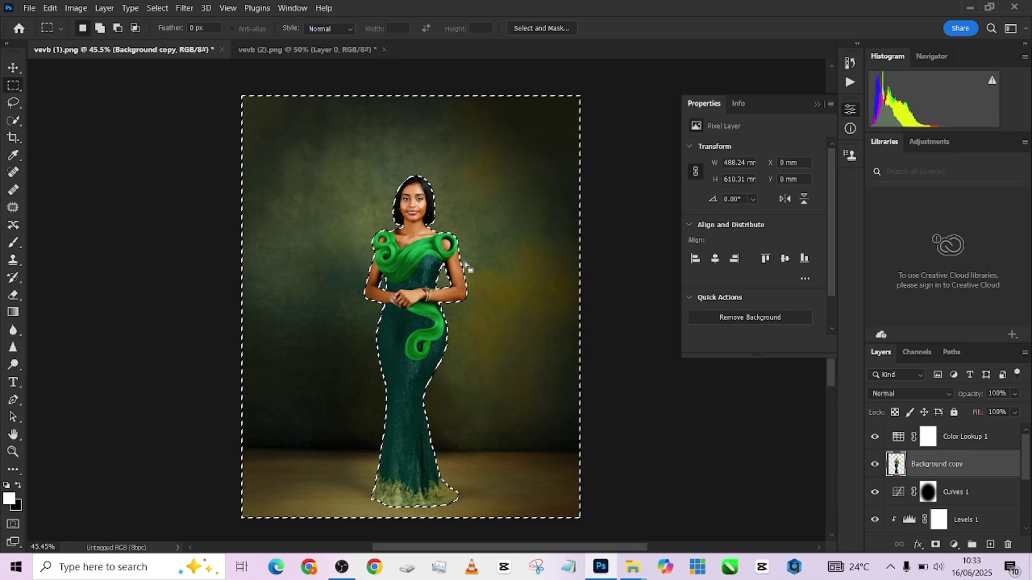
pyautogui.press('Delete')
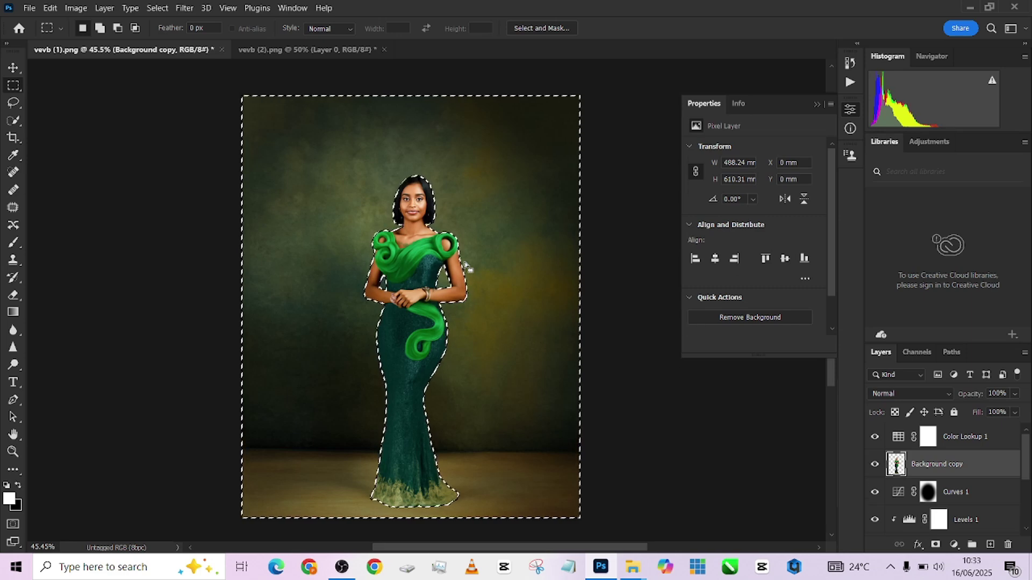
pyautogui.click(463, 260)
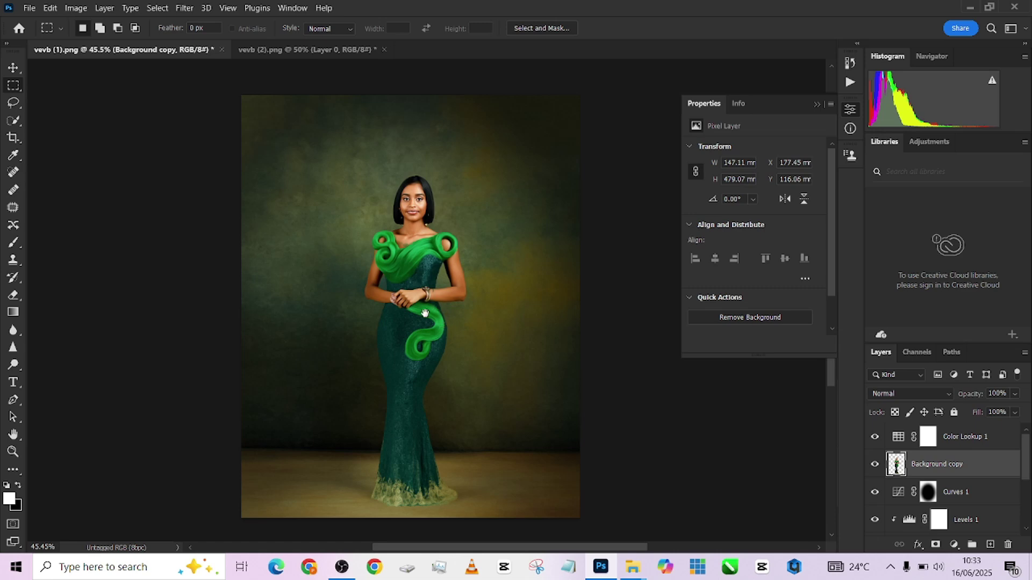
pyautogui.scroll(-1, 426, 313)
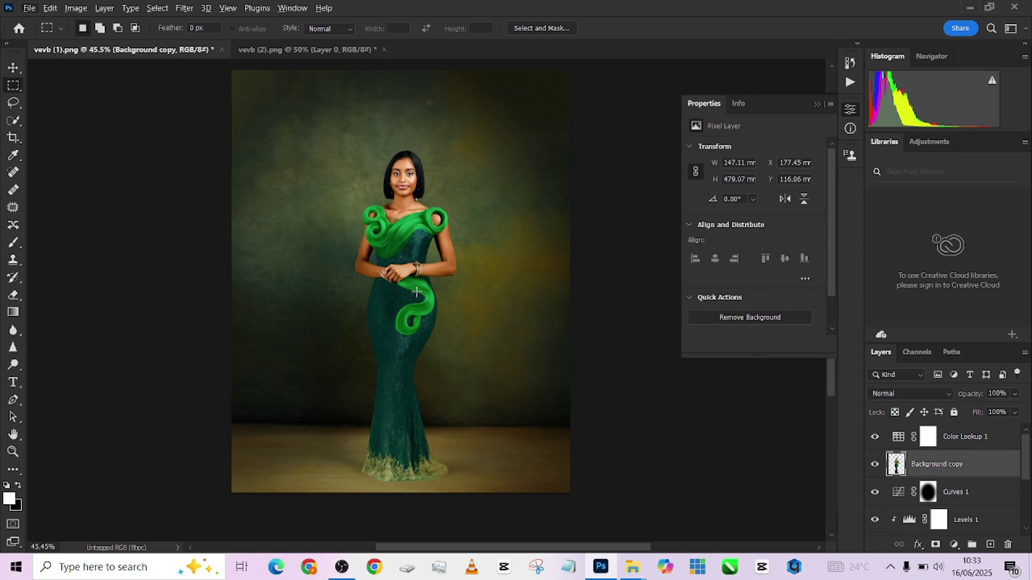